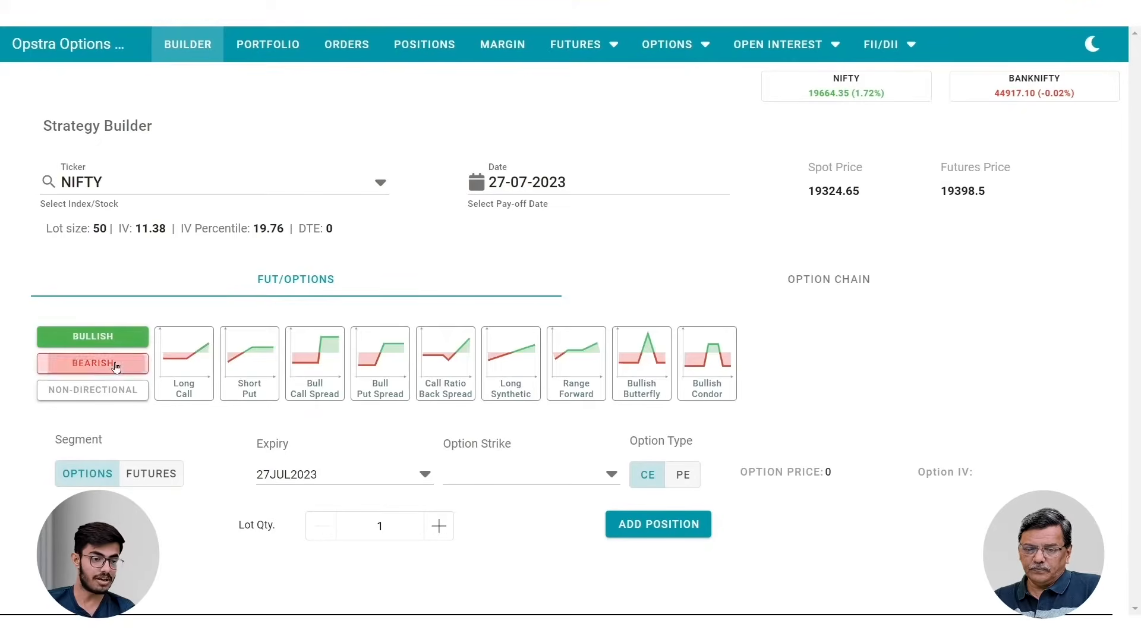
# - Open the Short Straddle setup from the non-directional strategies for NIFTY
pyautogui.click(114, 364)
pyautogui.click(114, 391)
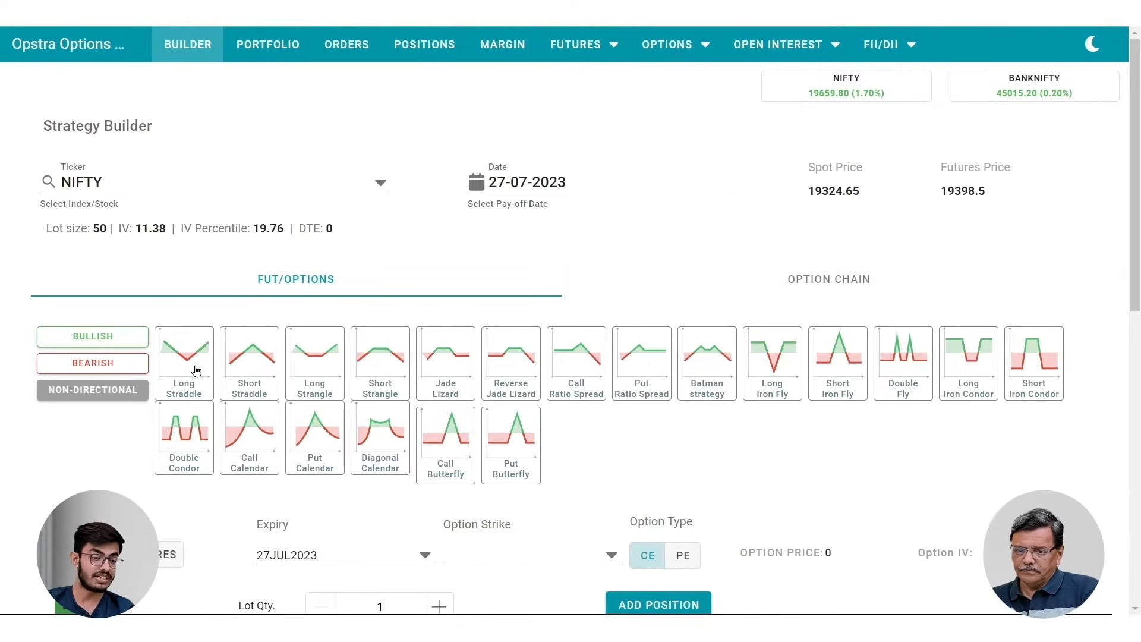
pyautogui.click(255, 363)
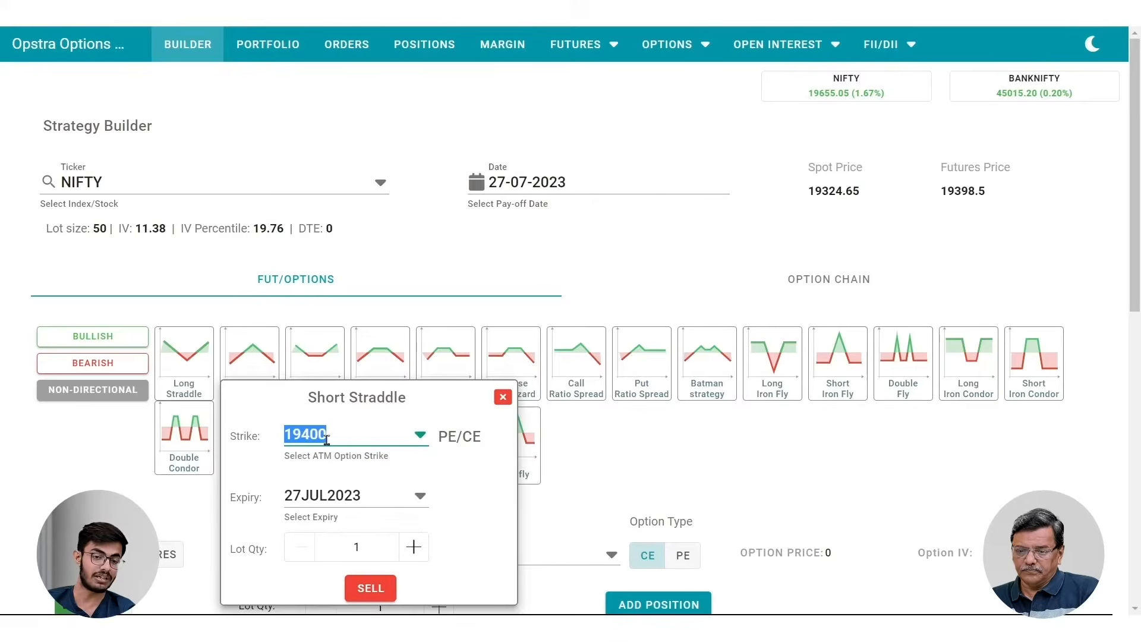
# - Sell one lot of the Short Straddle at strike 19400 with the 27JUL2023 expiry
pyautogui.click(327, 500)
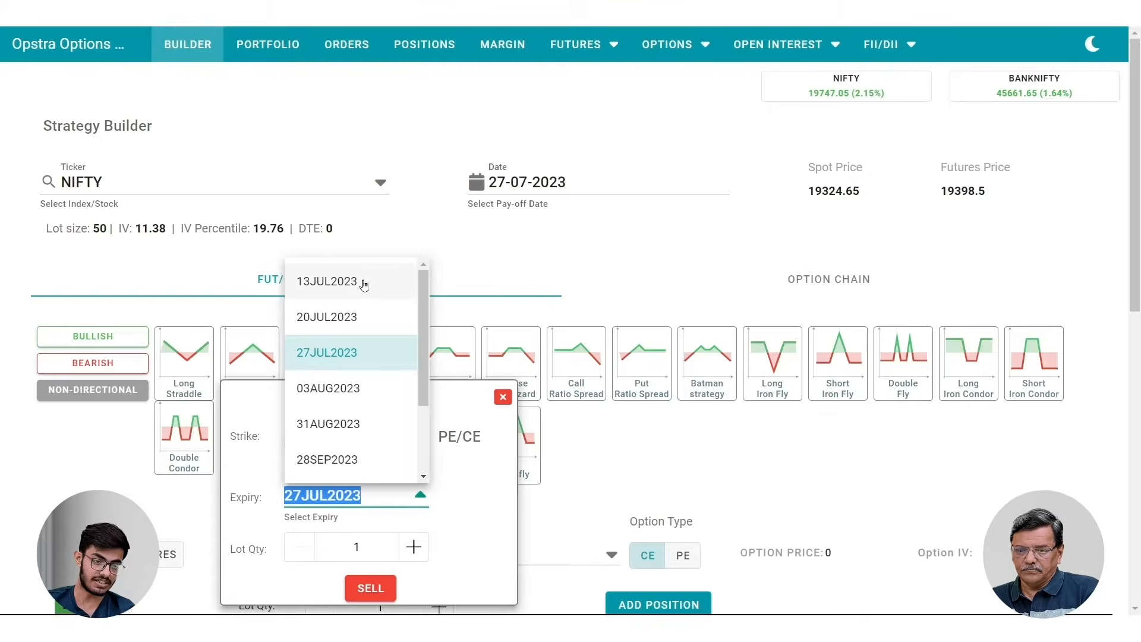
pyautogui.click(363, 283)
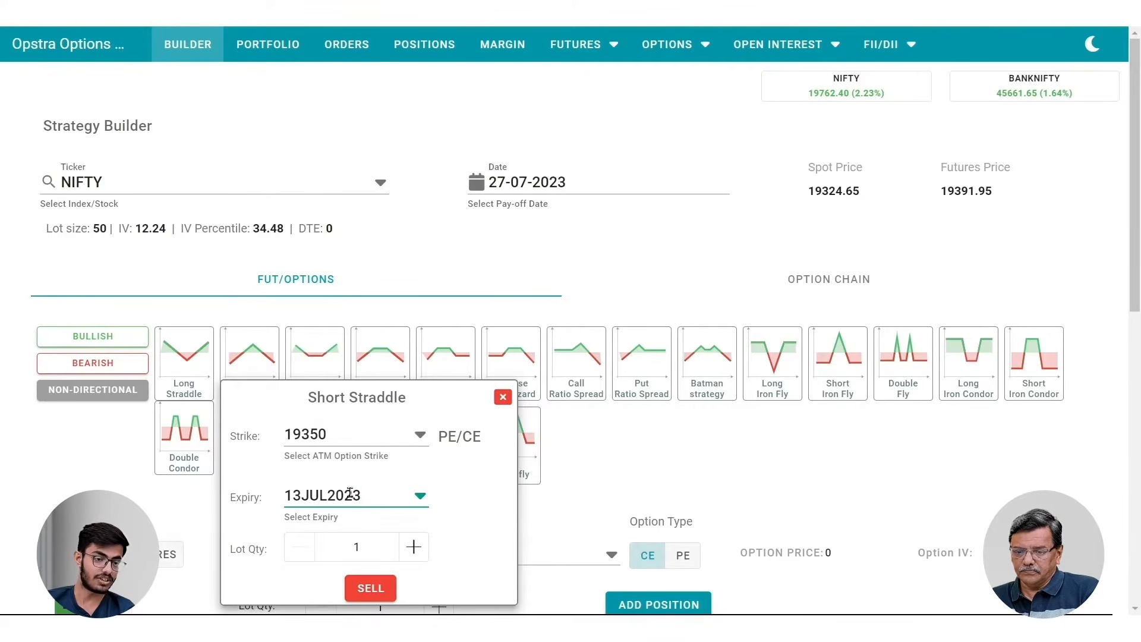
pyautogui.click(350, 492)
pyautogui.click(364, 356)
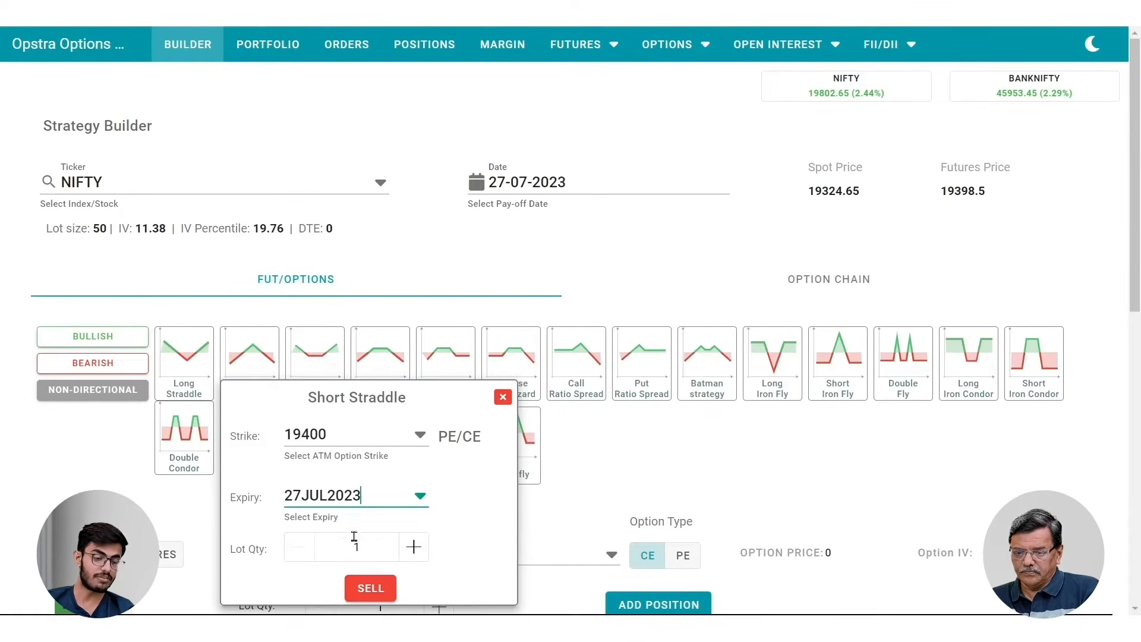
pyautogui.click(371, 589)
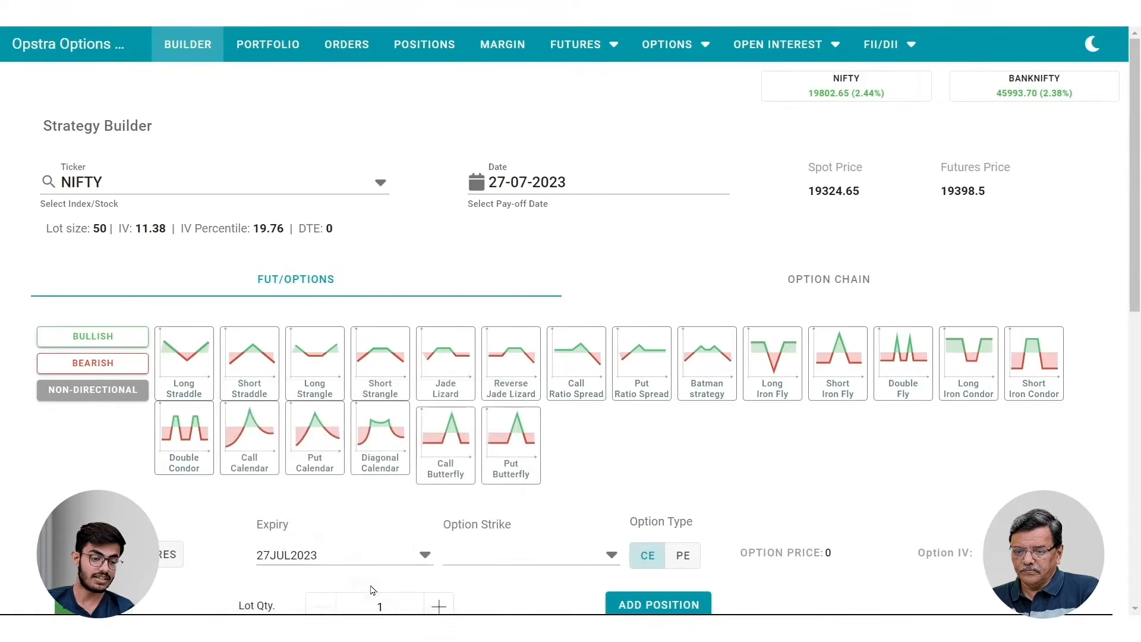
# - Examine the straddle's payoff chart with the 19400PE leg excluded and with both legs included
pyautogui.scroll(-8, 487, 447)
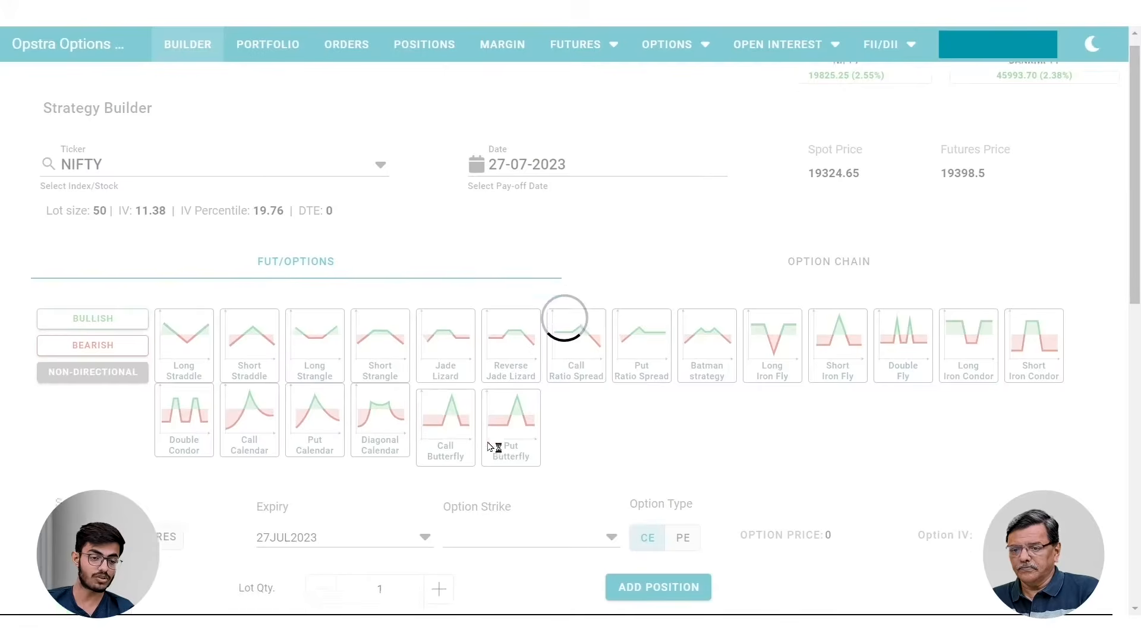
pyautogui.scroll(-1, 487, 447)
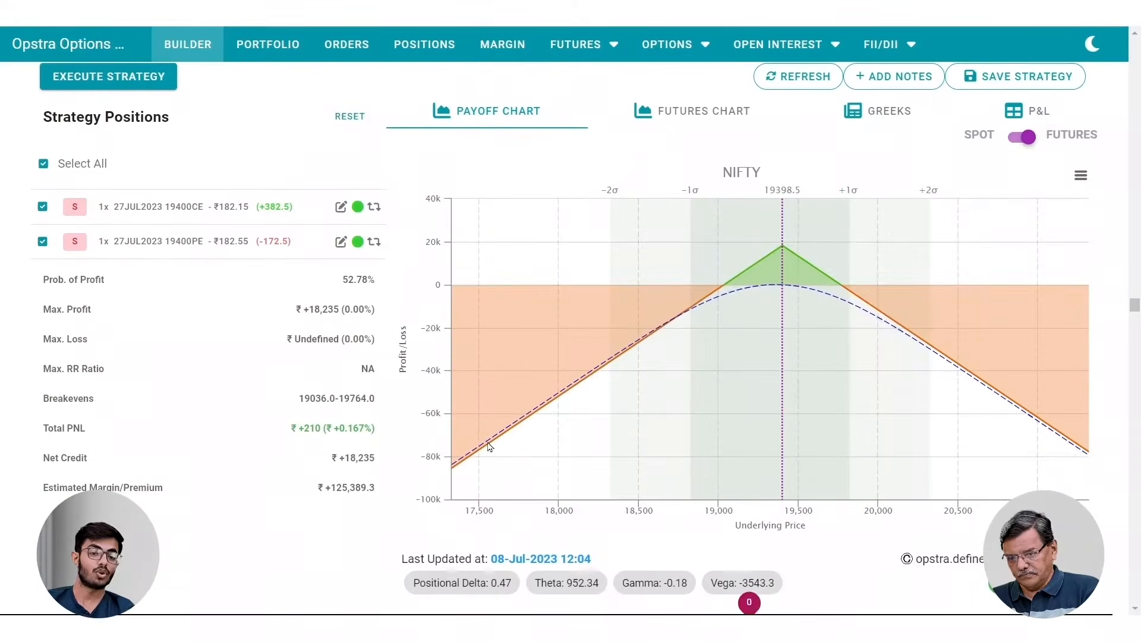
pyautogui.moveTo(531, 400)
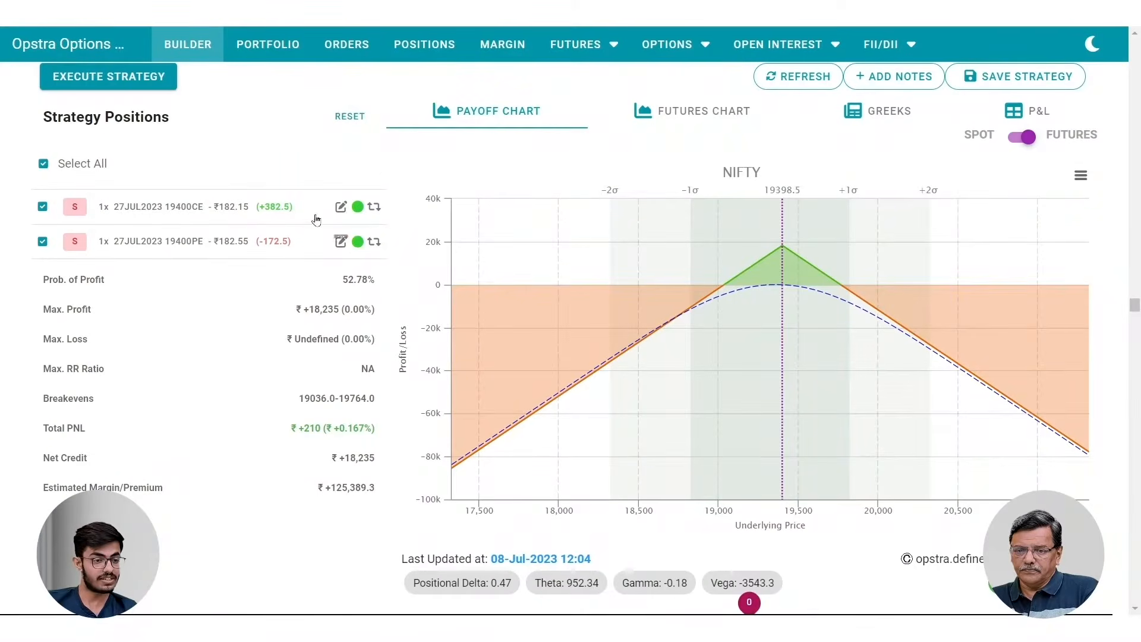
pyautogui.click(43, 241)
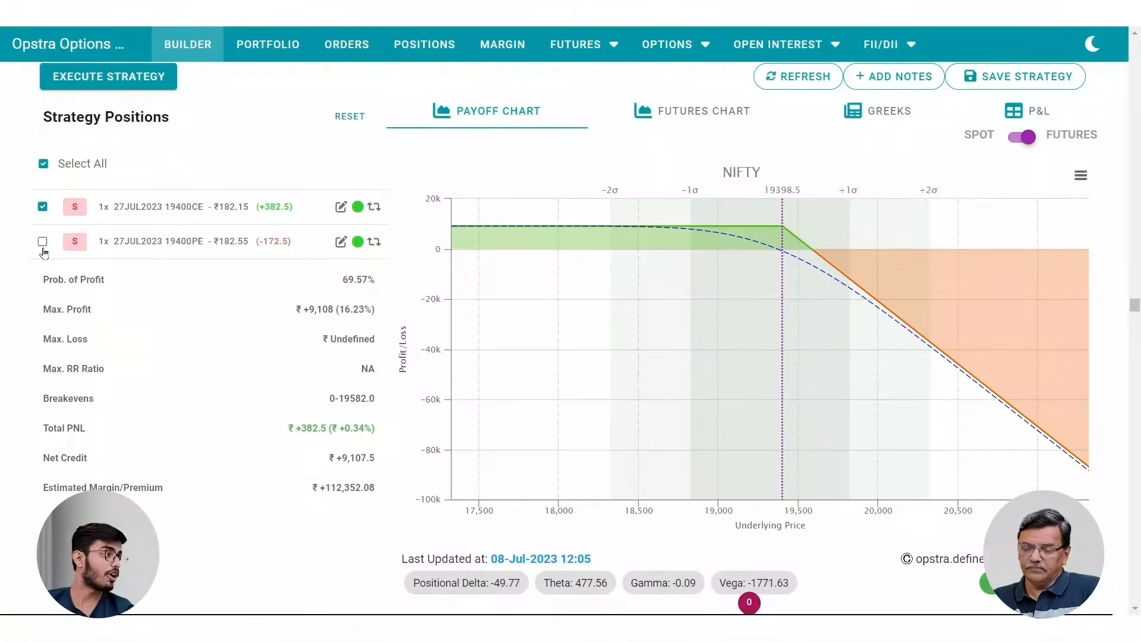
pyautogui.click(42, 242)
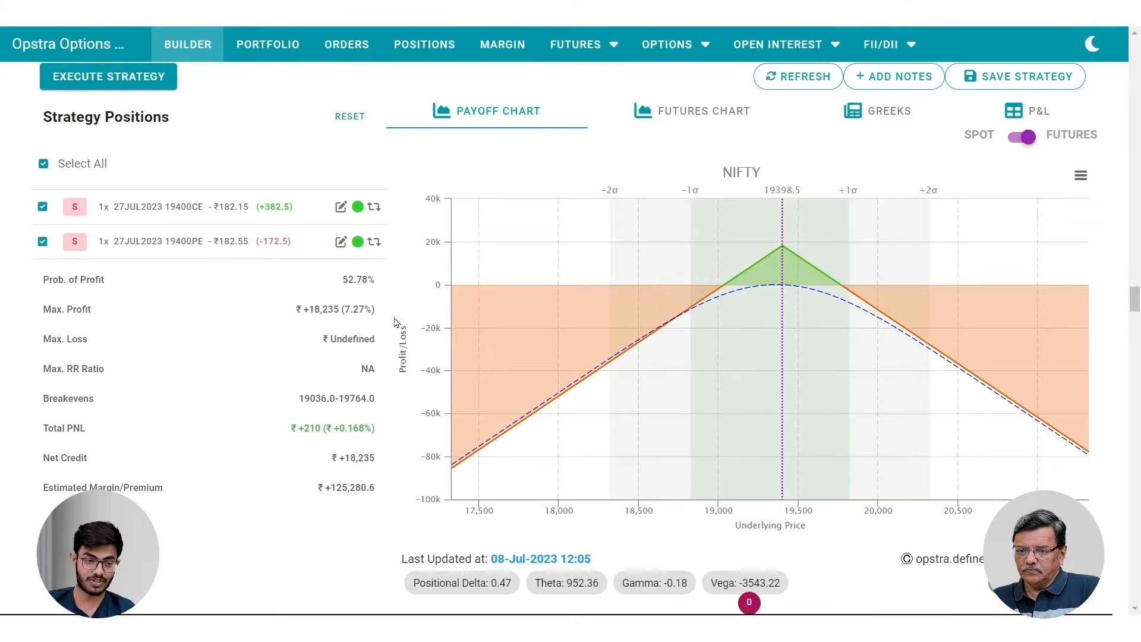
# - Send the straddle strategy to the order page and review the 19400 CE and 19400 PE sell orders
pyautogui.scroll(1, 396, 323)
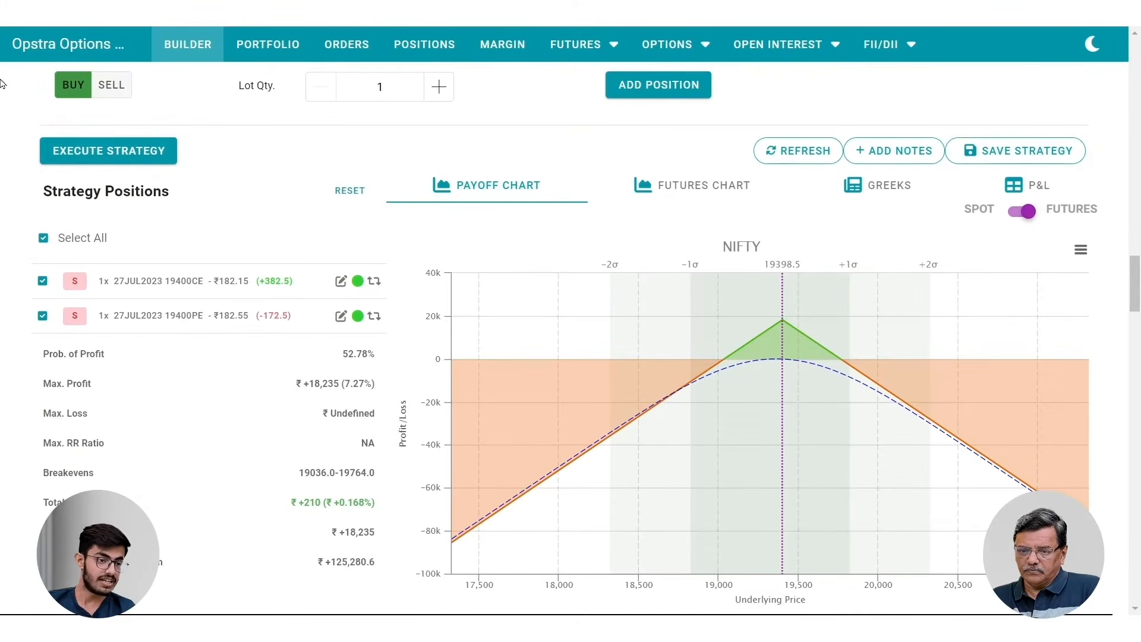
pyautogui.click(130, 156)
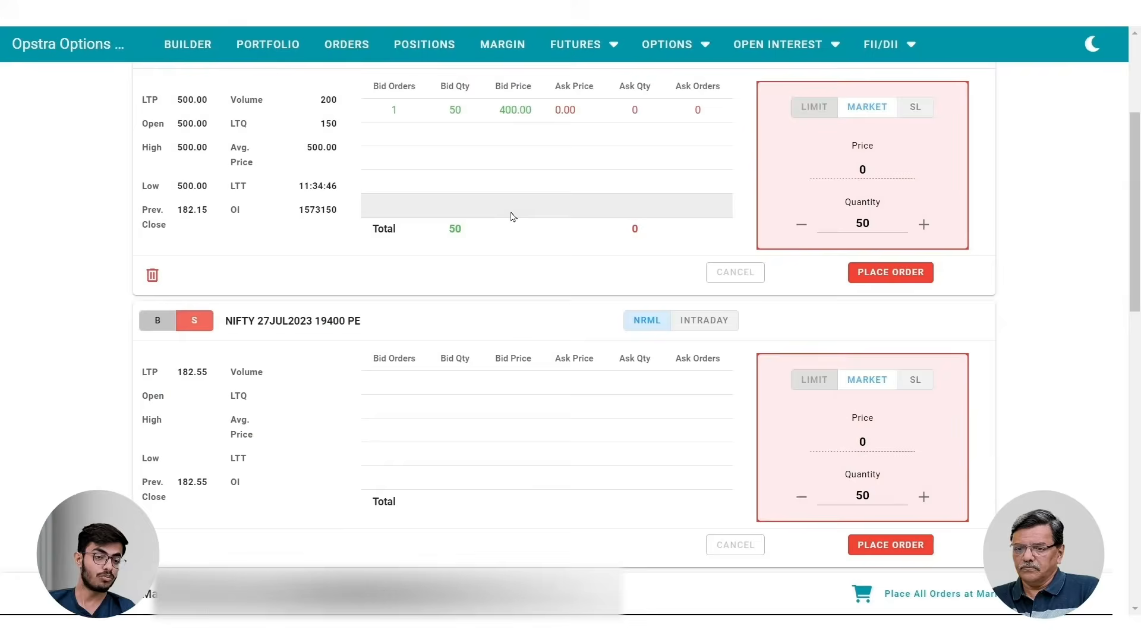
pyautogui.scroll(1, 512, 214)
pyautogui.scroll(-1, 512, 216)
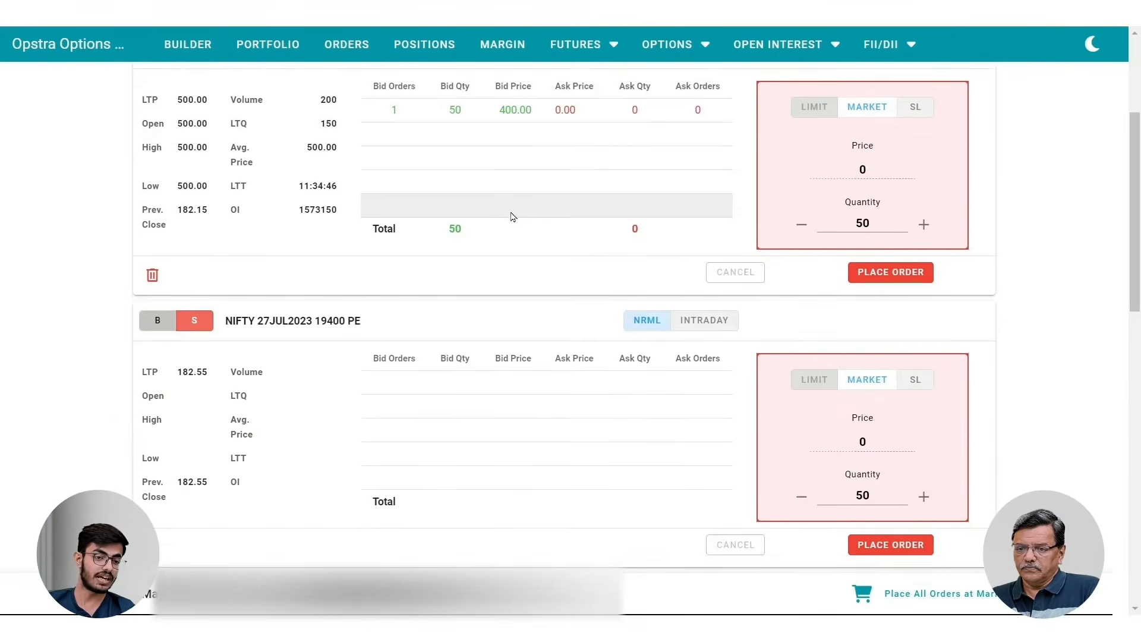
pyautogui.scroll(1, 512, 216)
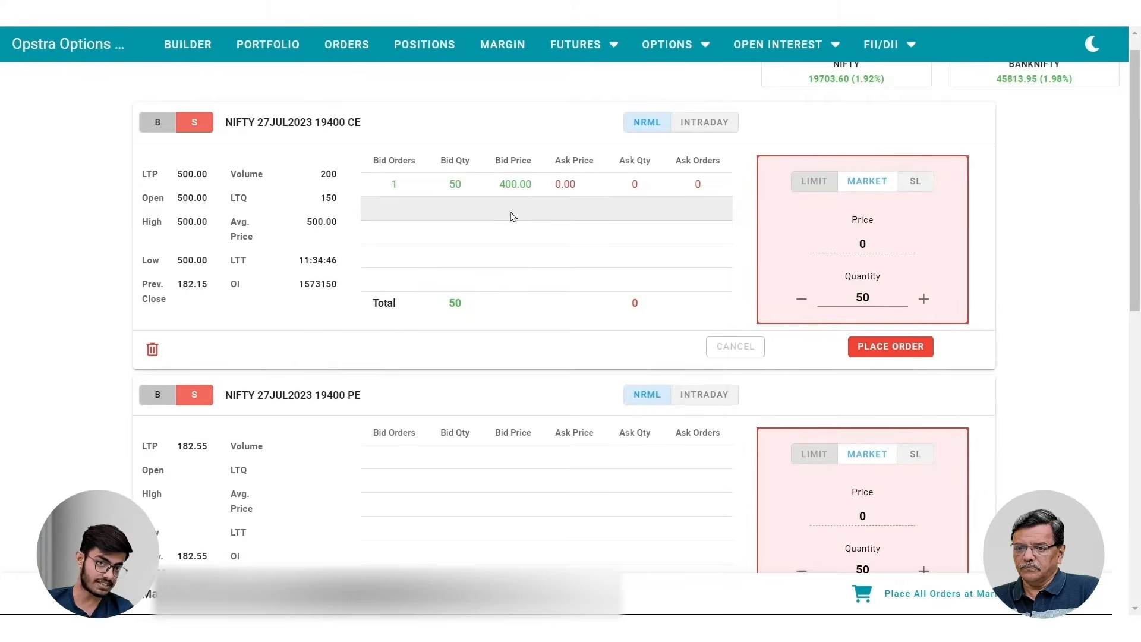
pyautogui.scroll(-1, 513, 216)
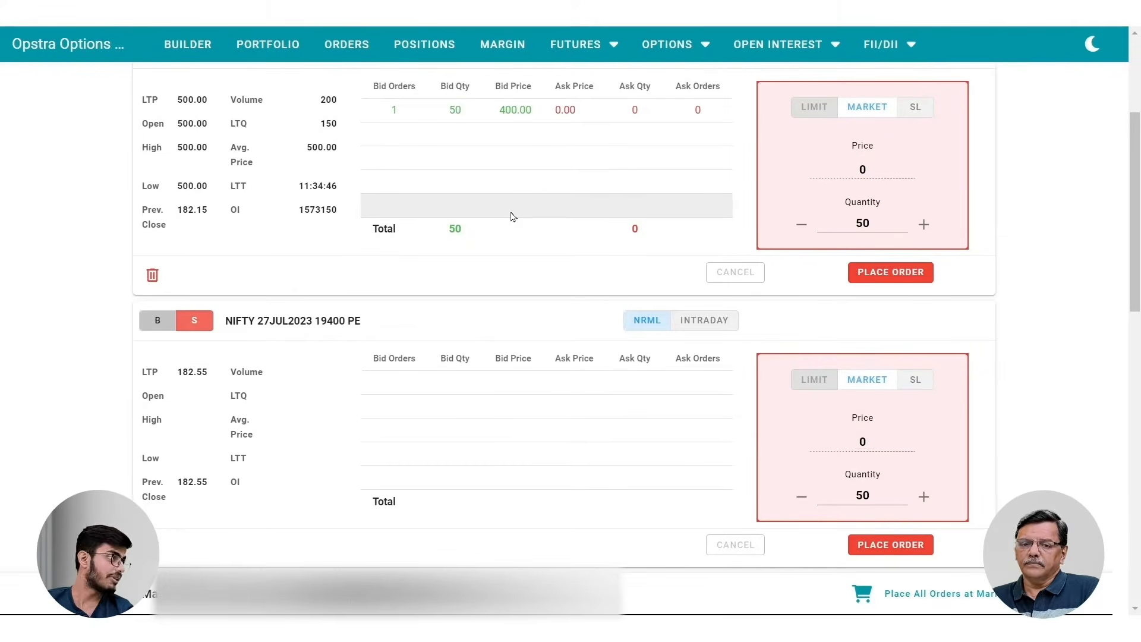
pyautogui.scroll(1, 513, 216)
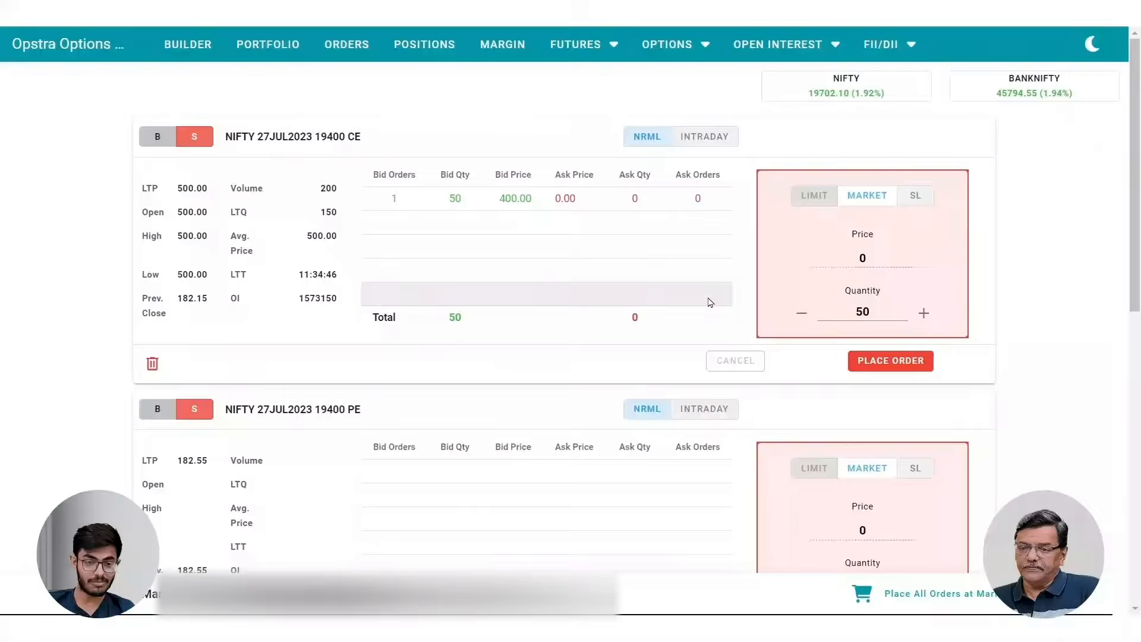
# - Change the 19400 CE sell order from a market order to a limit order
pyautogui.scroll(-1, 638, 472)
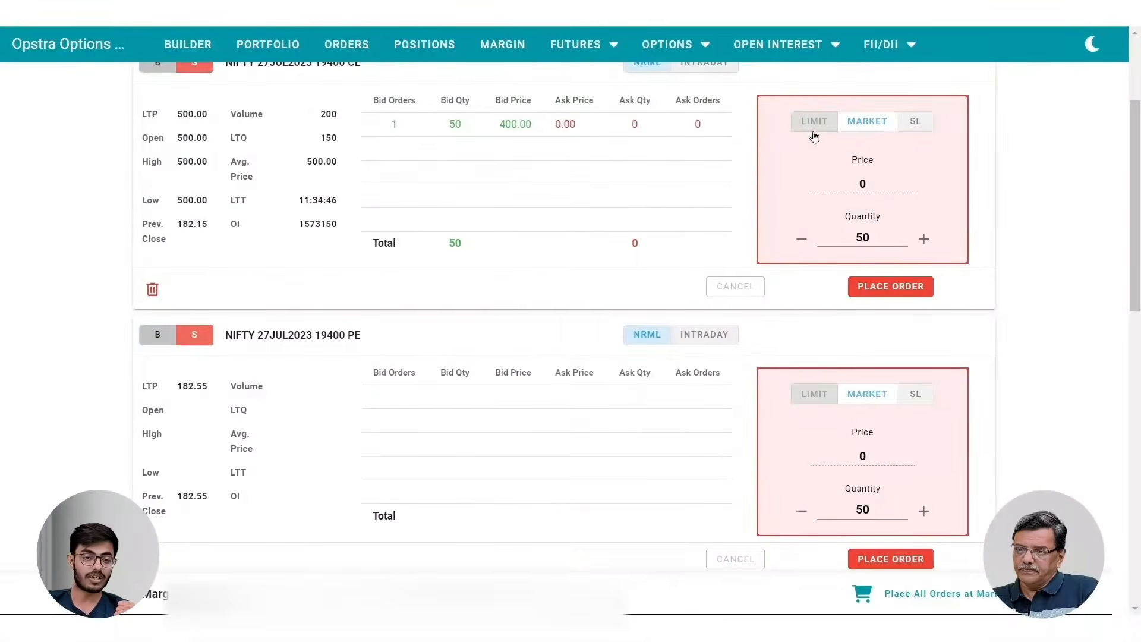
pyautogui.scroll(2, 805, 202)
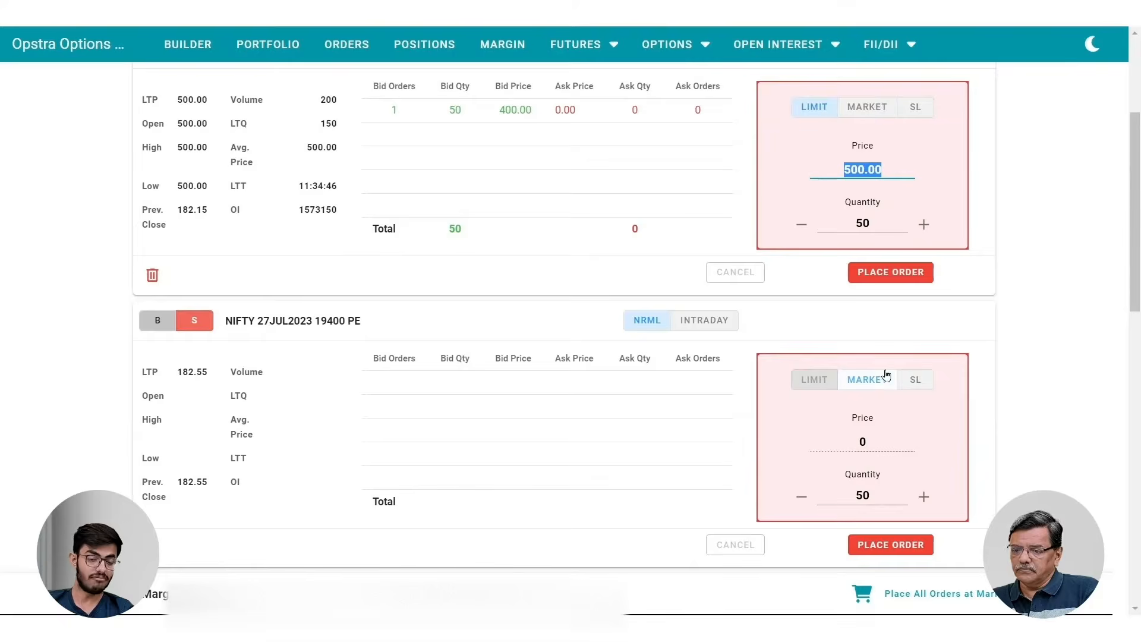
pyautogui.scroll(2, 656, 333)
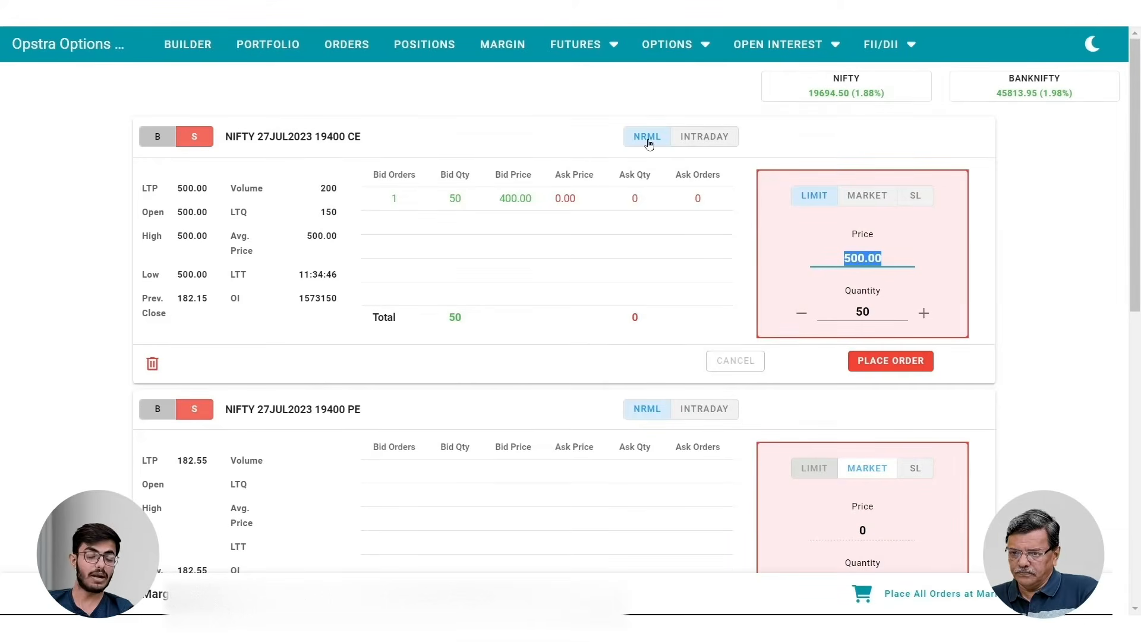
# - Try the Intraday product type on the 19400 CE order and switch it back to NRML
pyautogui.click(709, 138)
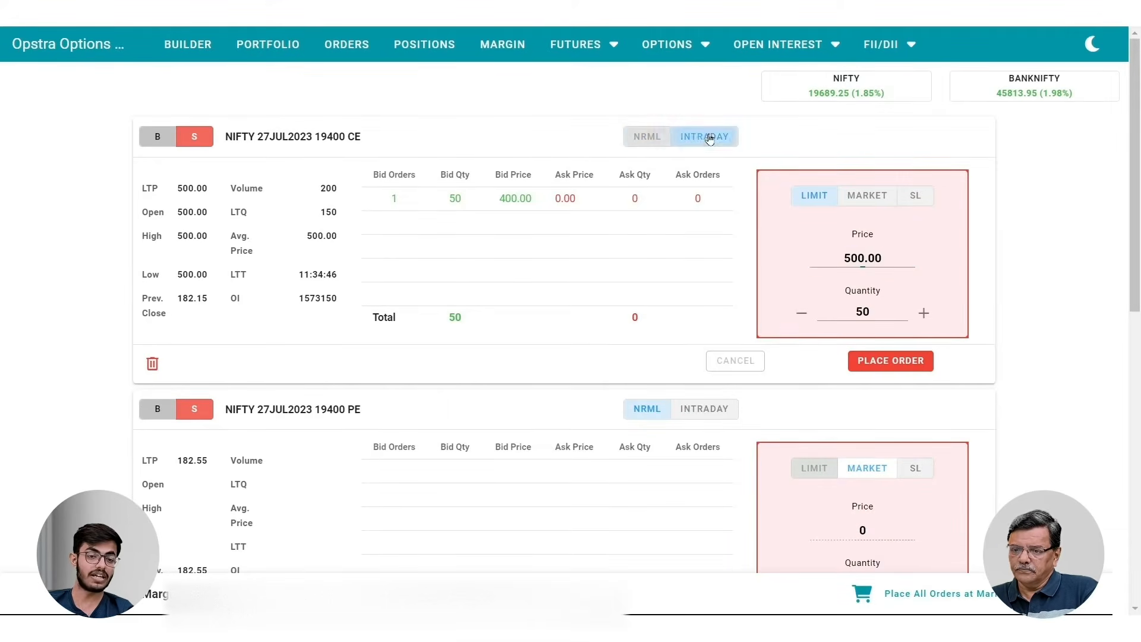
pyautogui.click(656, 142)
pyautogui.click(710, 144)
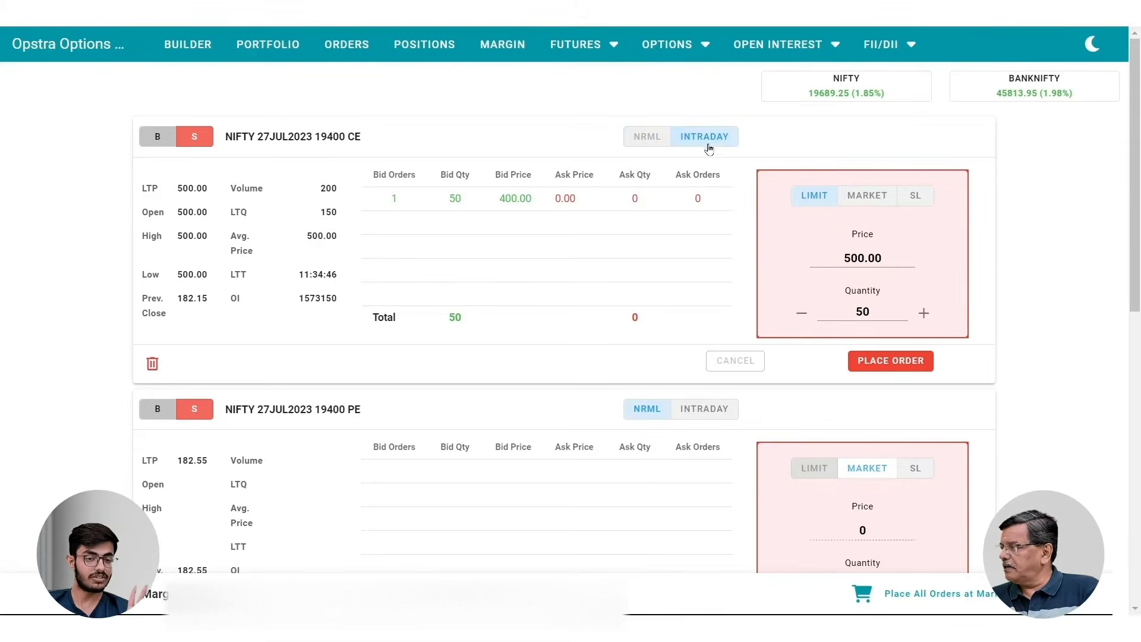
pyautogui.click(650, 141)
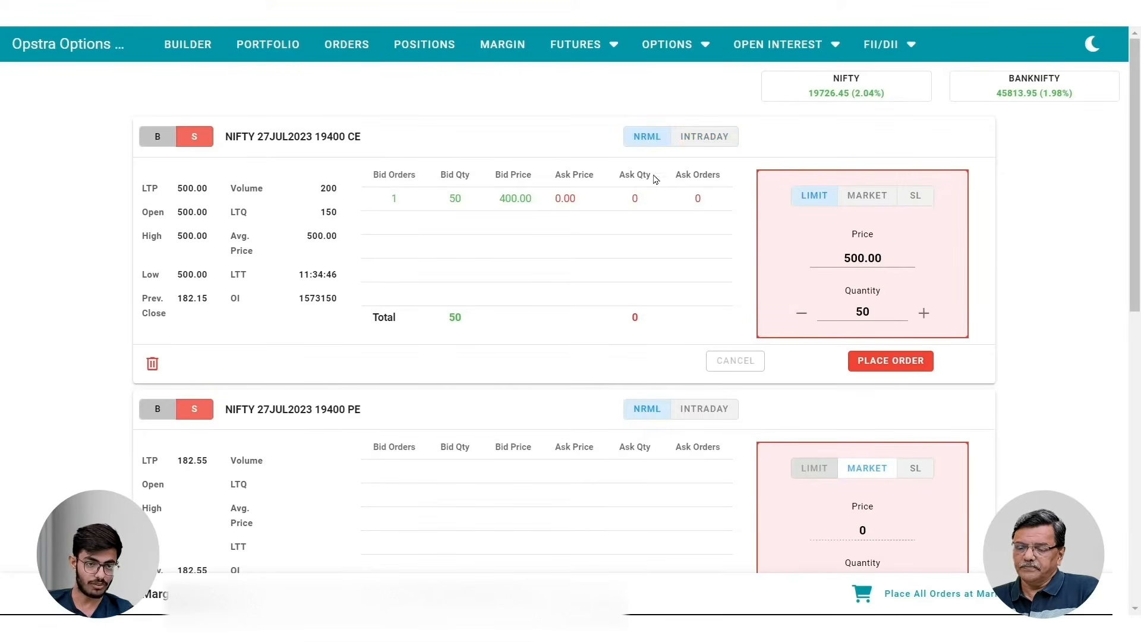
# - Delete the NIFTY 27JUL2023 19400 PE order from the order page
pyautogui.scroll(-2, 611, 257)
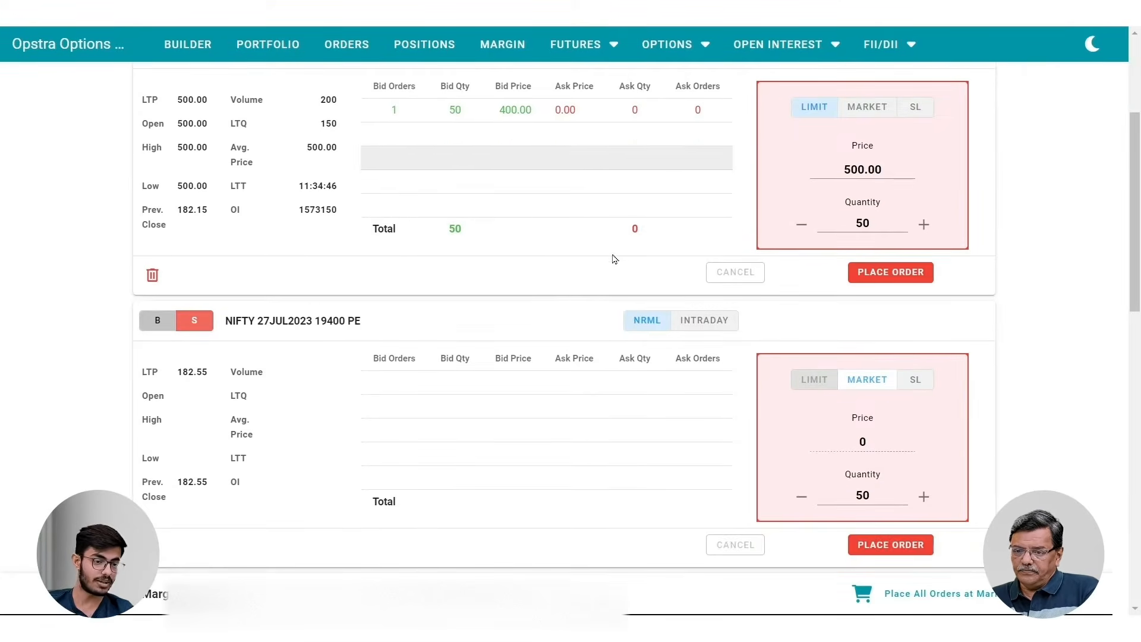
pyautogui.scroll(2, 540, 287)
pyautogui.scroll(-2, 540, 288)
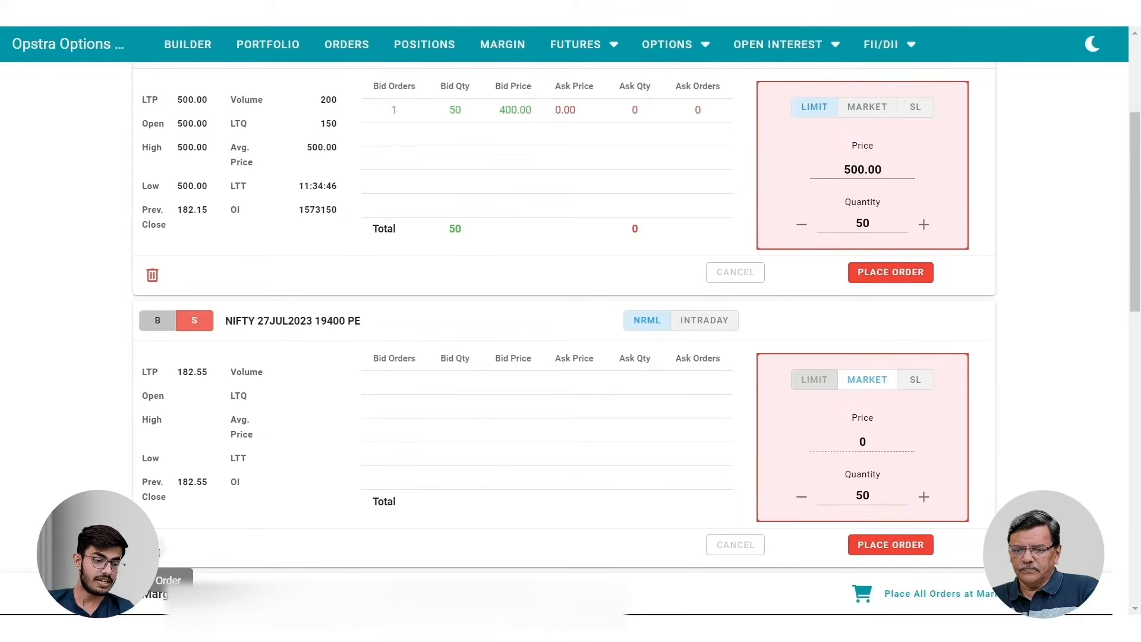
pyautogui.click(157, 549)
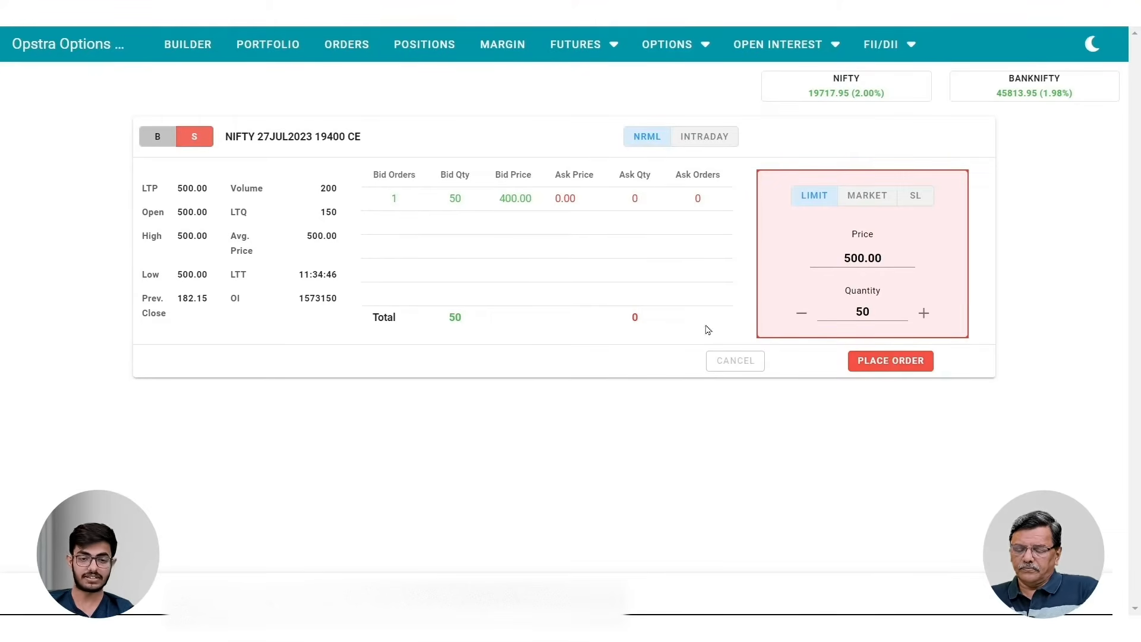
# - Return to the strategy builder and add a one-lot buy position in the 27JUL2023 19400 CE option
pyautogui.click(182, 47)
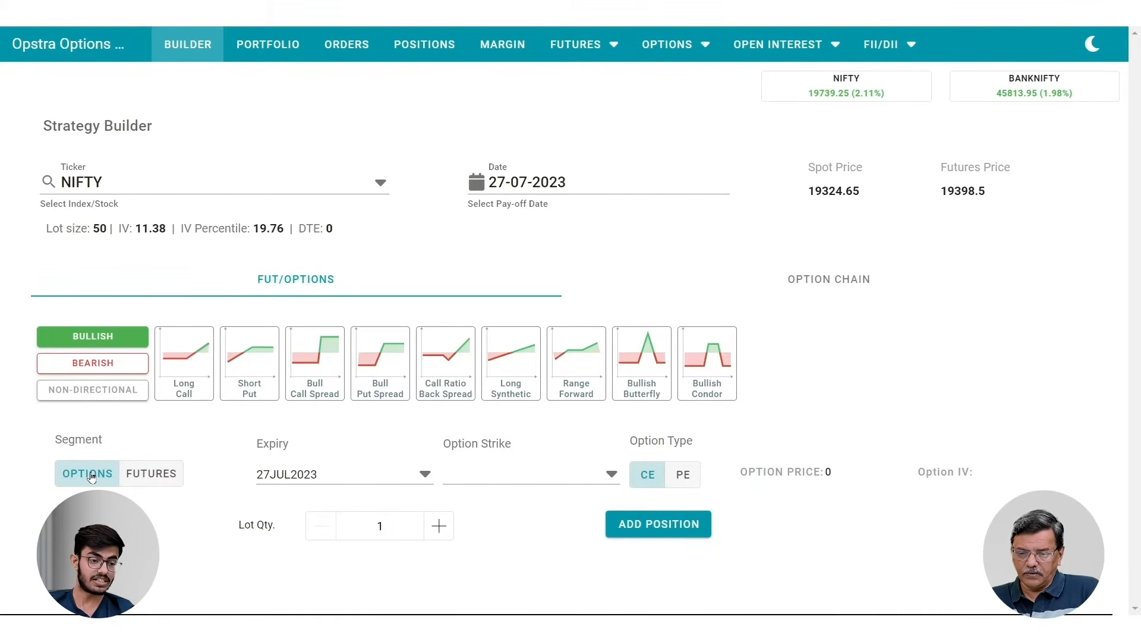
pyautogui.click(561, 467)
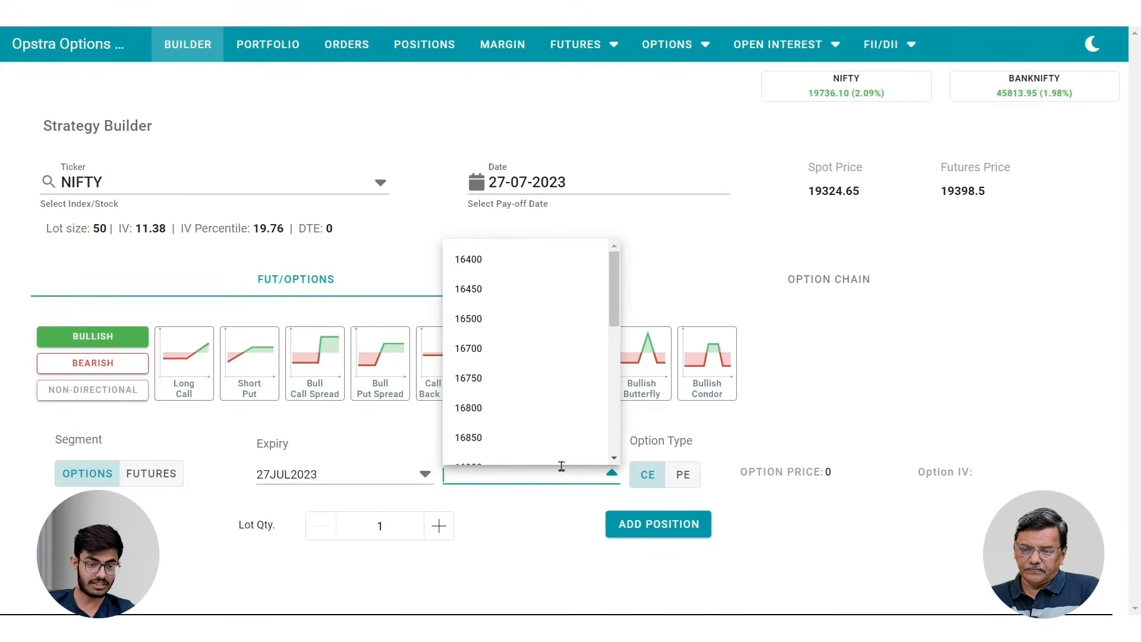
pyautogui.write('1940')
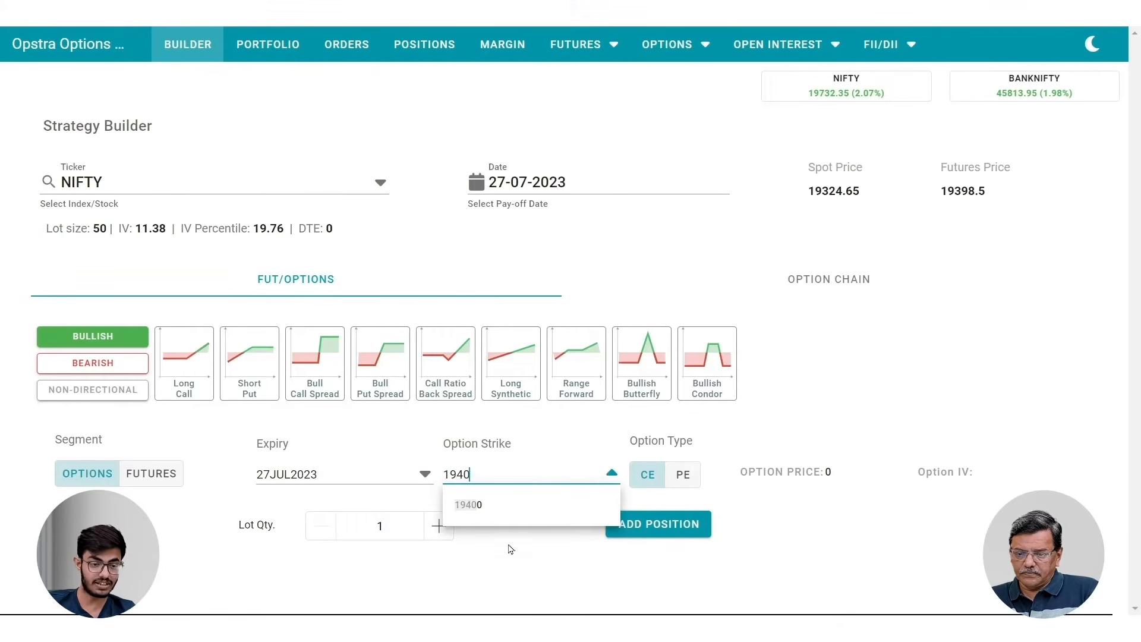
pyautogui.click(517, 504)
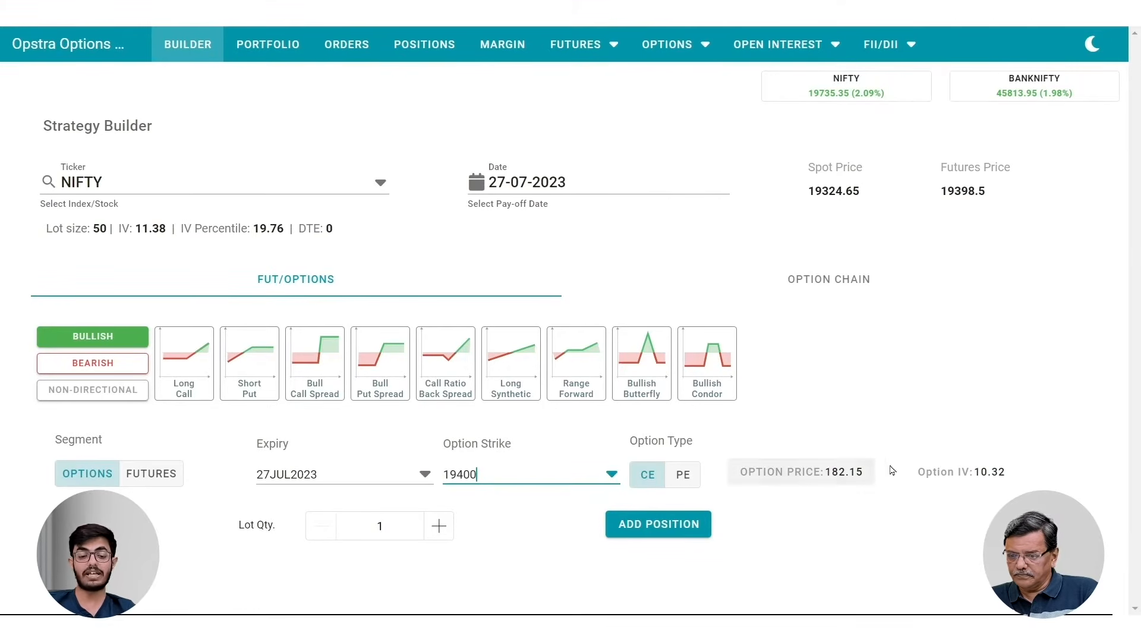
pyautogui.click(845, 476)
pyautogui.click(925, 538)
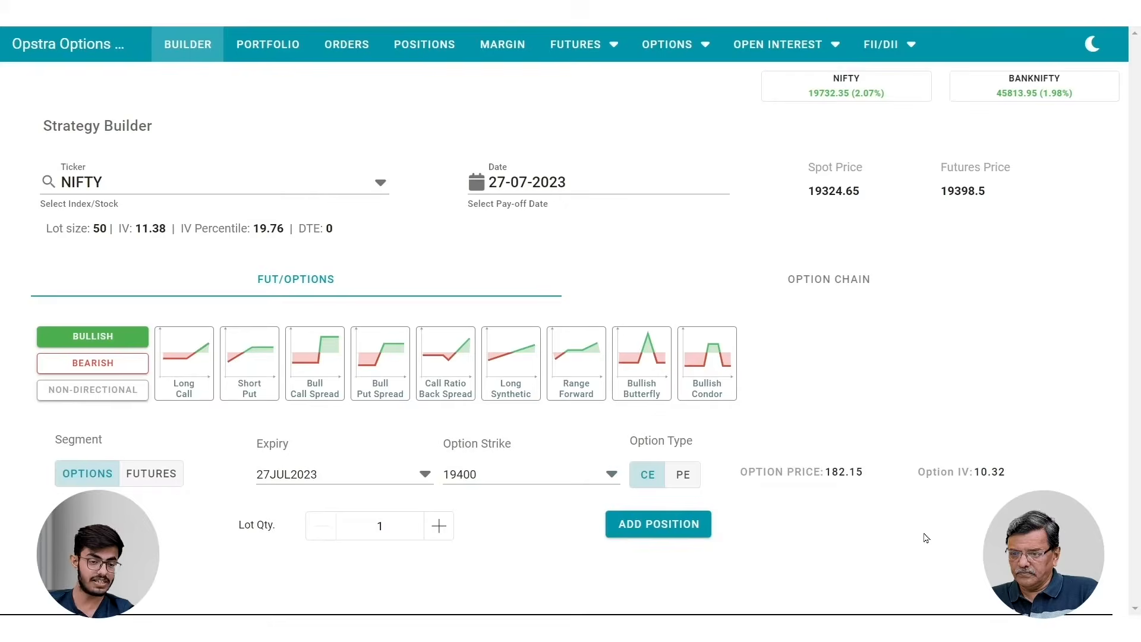
pyautogui.click(656, 524)
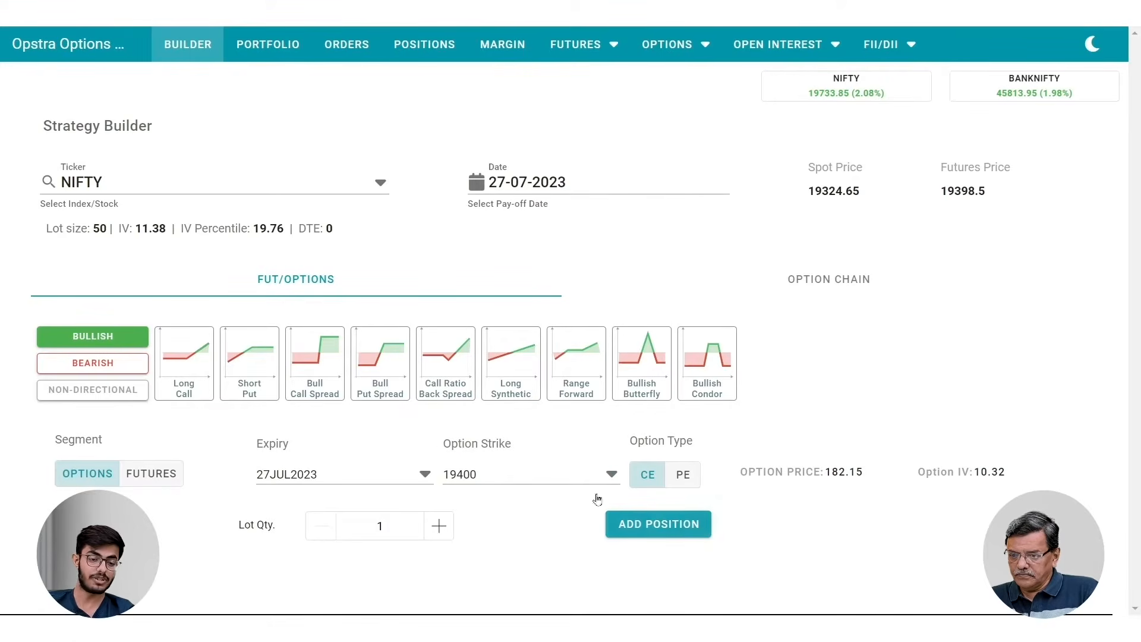
pyautogui.scroll(-6, 544, 484)
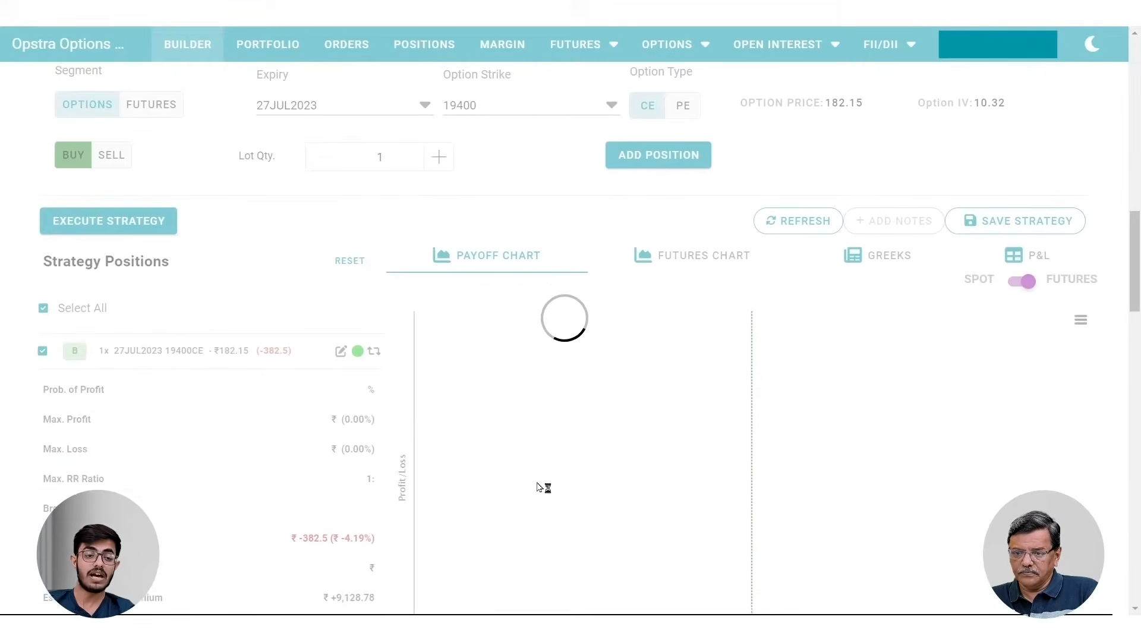
# - Open the NIFTY option chain and choose the 13JUL2023 expiry
pyautogui.scroll(5, 539, 487)
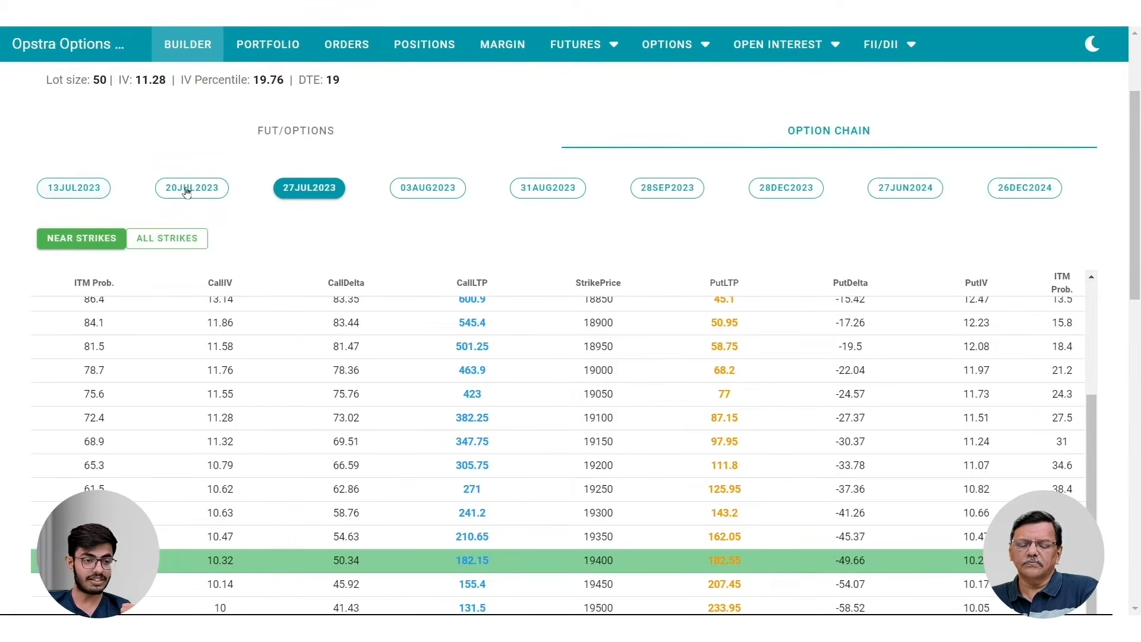
pyautogui.click(65, 192)
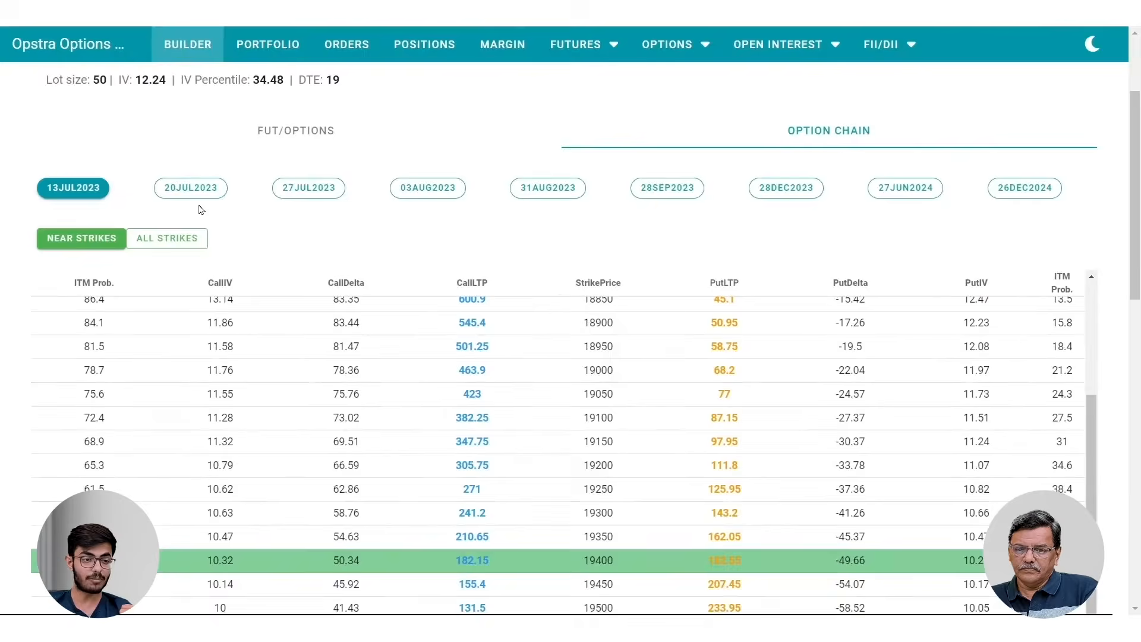
# - Switch the option chain to the 27JUL2023 expiry and add a one-lot buy position in the 19400 PE at 182.55
pyautogui.click(298, 190)
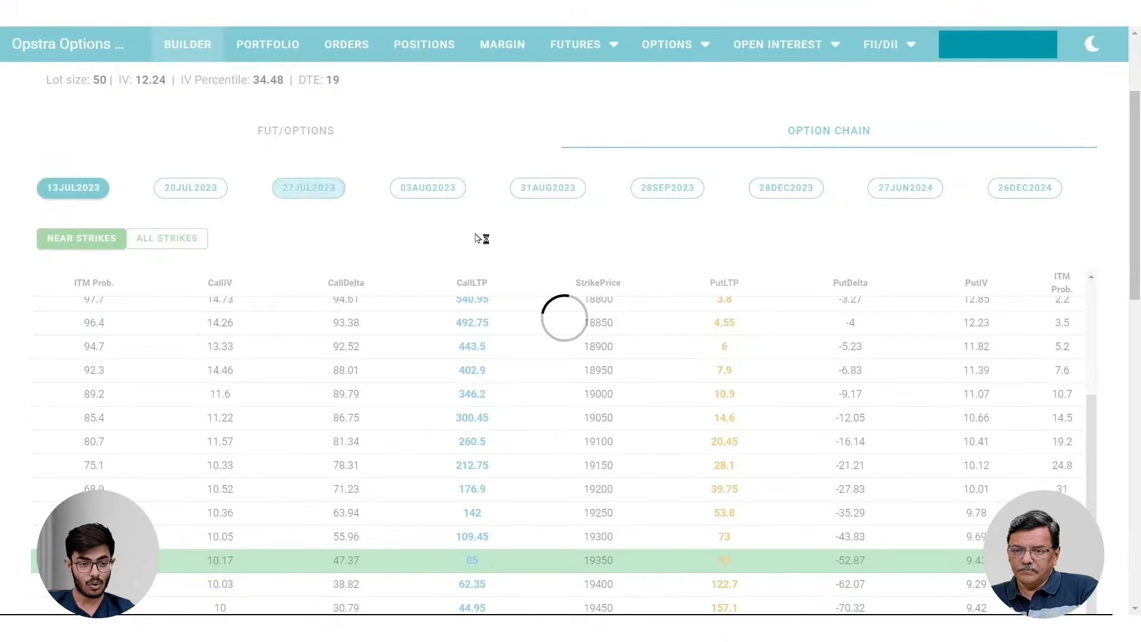
pyautogui.scroll(-3, 683, 296)
pyautogui.scroll(-1, 682, 295)
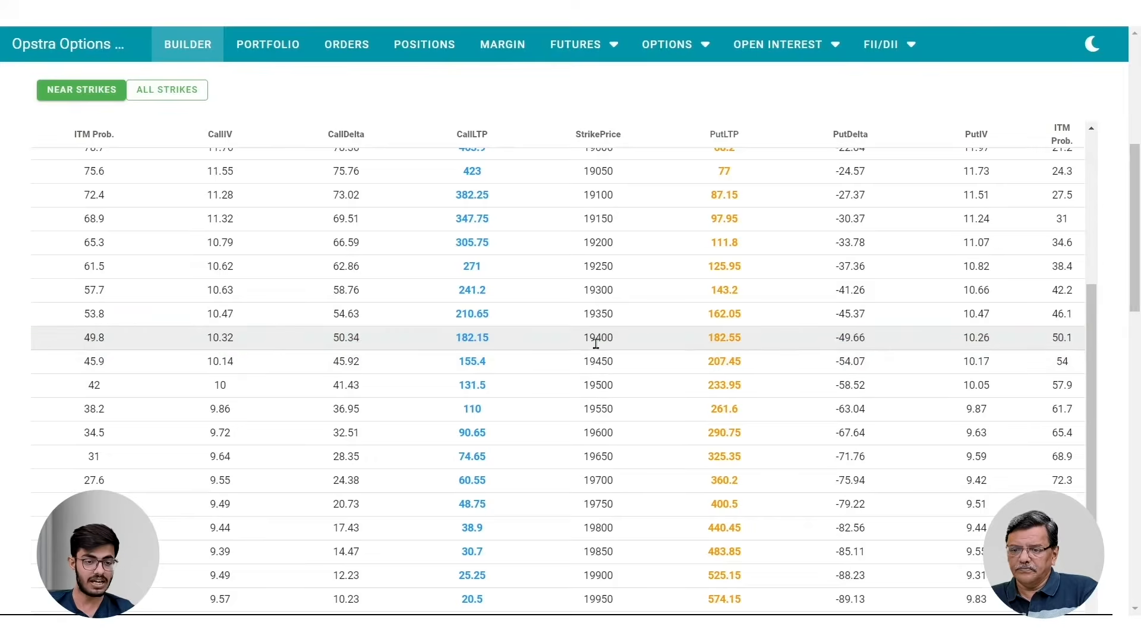
pyautogui.moveTo(720, 339)
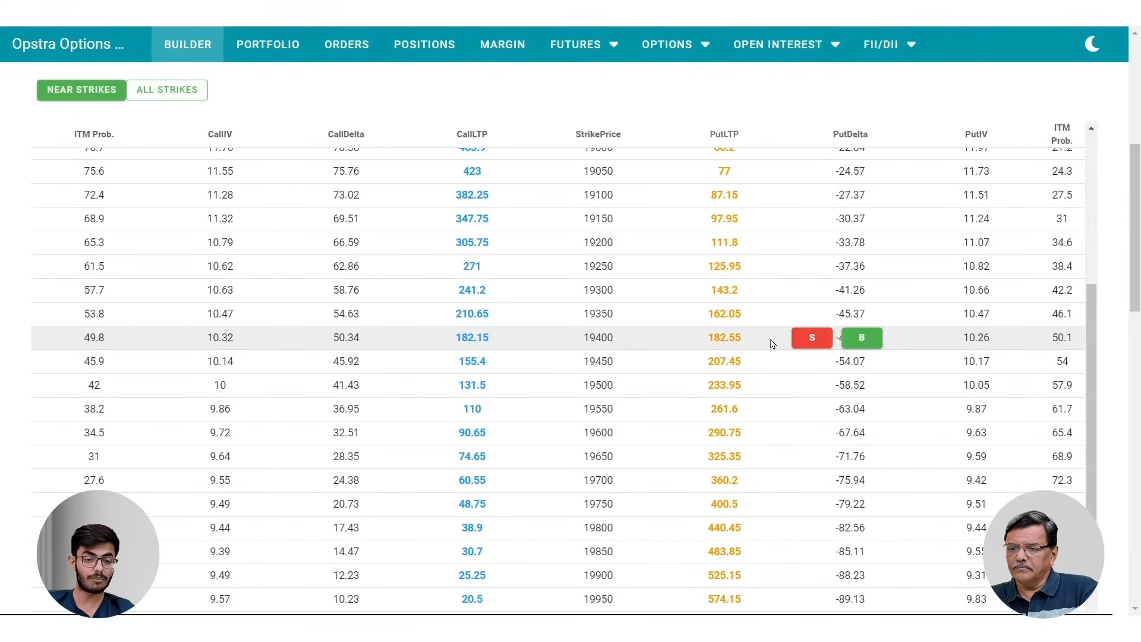
pyautogui.click(861, 338)
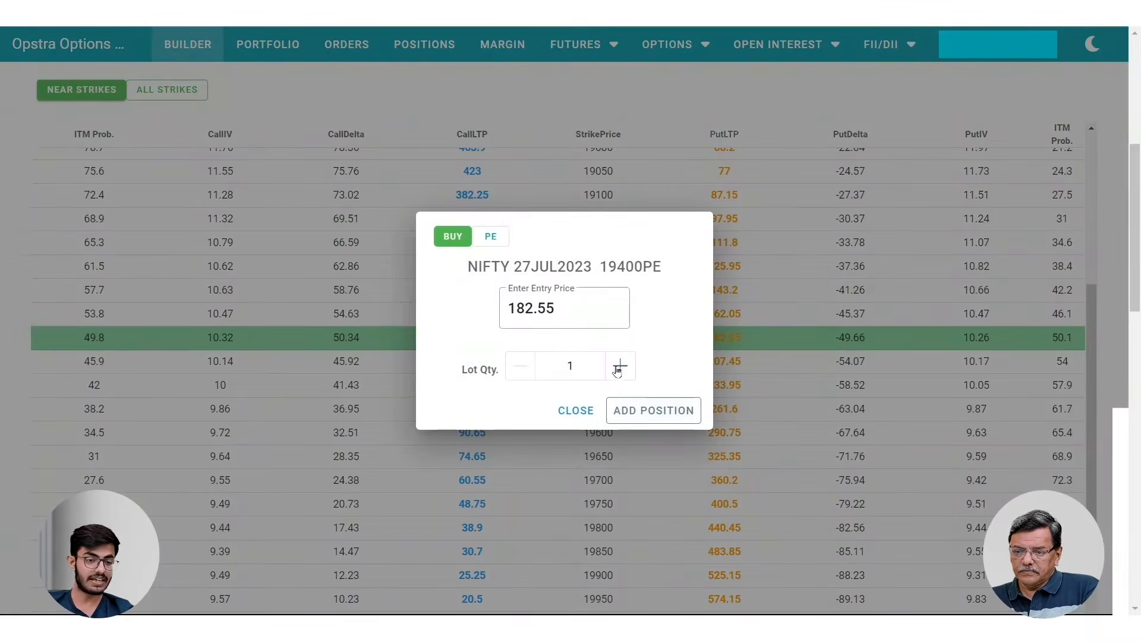
pyautogui.moveTo(569, 314); pyautogui.dragTo(490, 321)
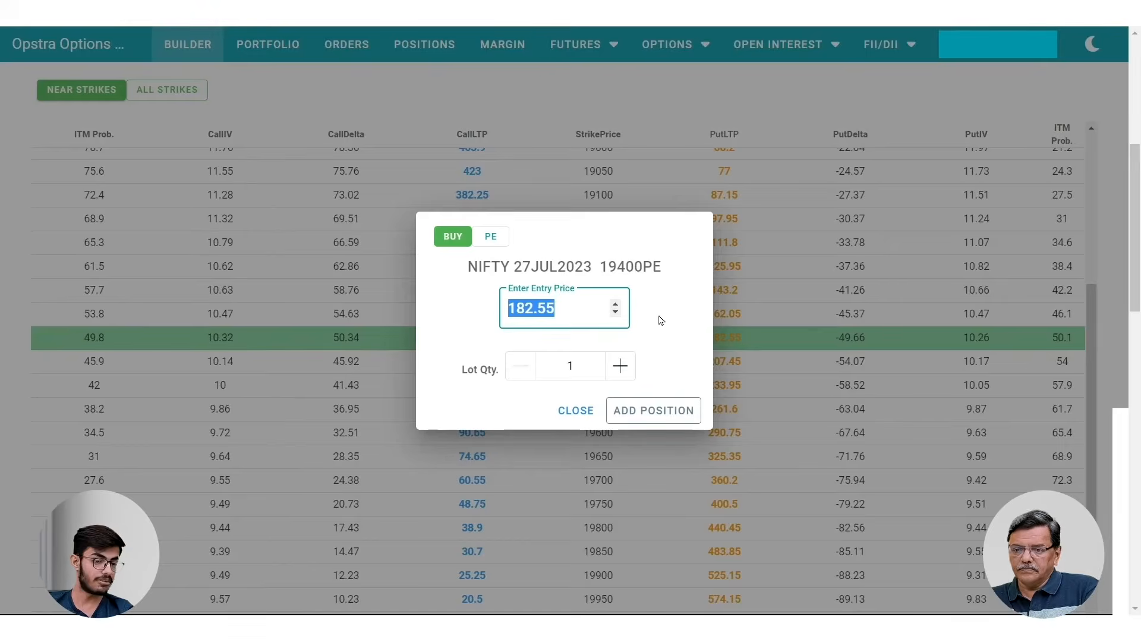
pyautogui.click(661, 321)
pyautogui.click(641, 410)
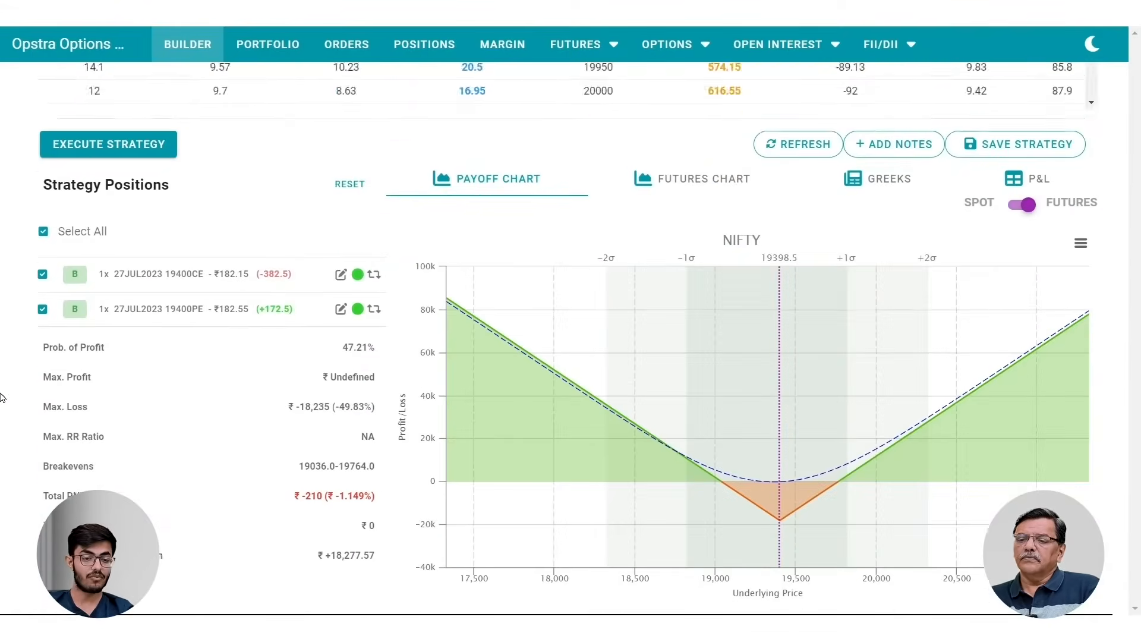
# - Inspect the strategy's profit and loss along the payoff chart, and view the NIFTY futures chart
pyautogui.moveTo(531, 384)
pyautogui.scroll(1, 495, 363)
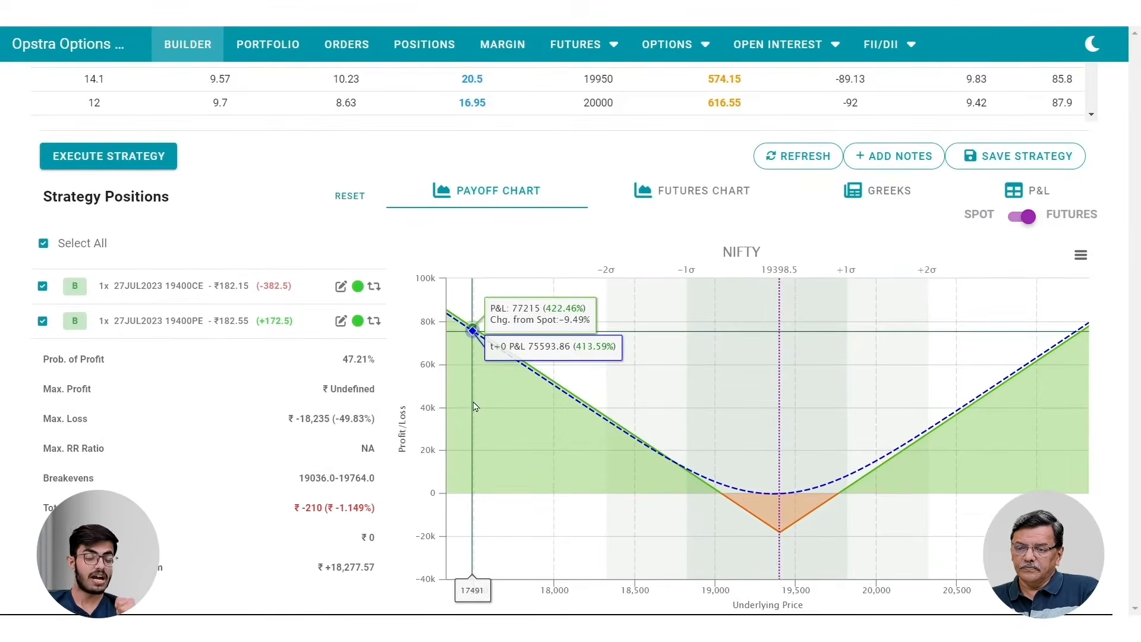
pyautogui.click(724, 196)
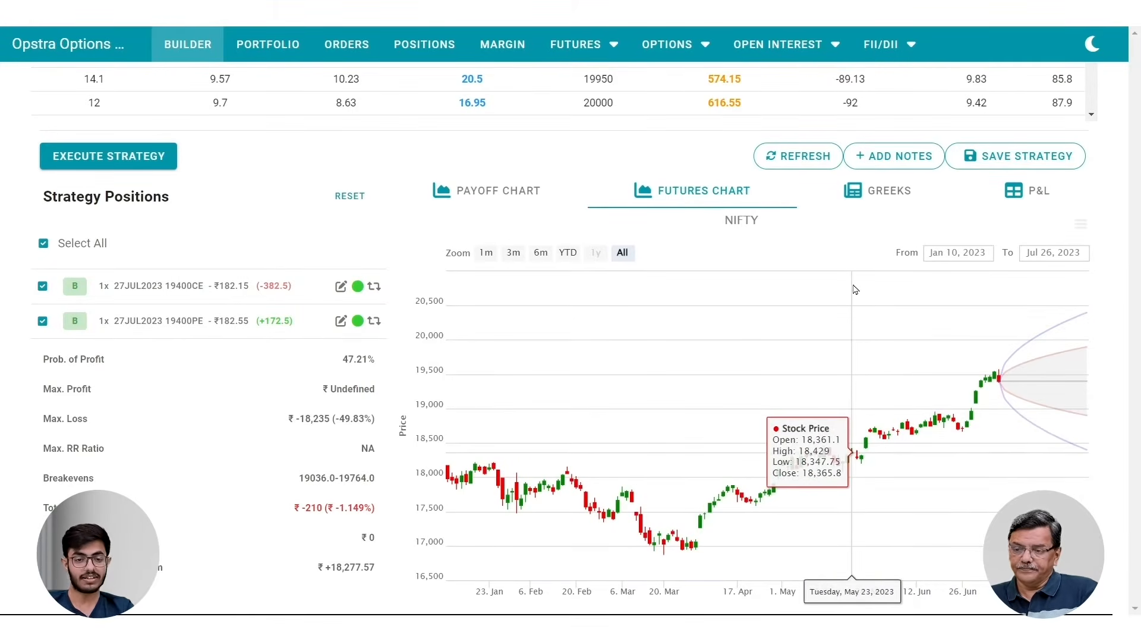
# - Open the strategy's Greeks and examine the positional delta, theta, gamma and vega
pyautogui.click(863, 200)
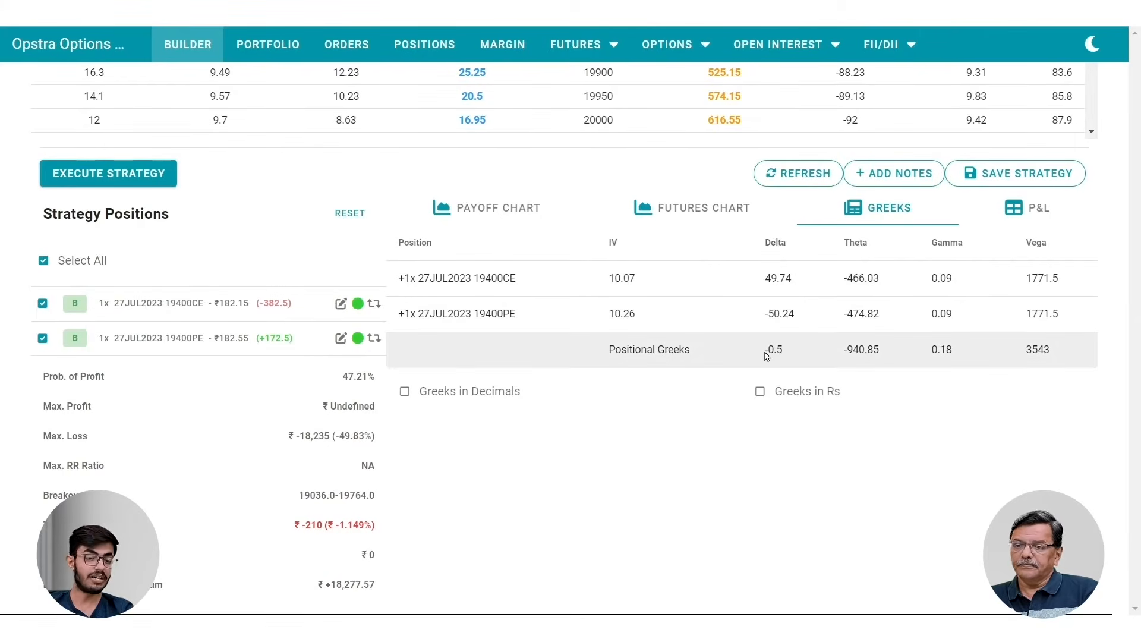
pyautogui.moveTo(765, 350); pyautogui.dragTo(1082, 348)
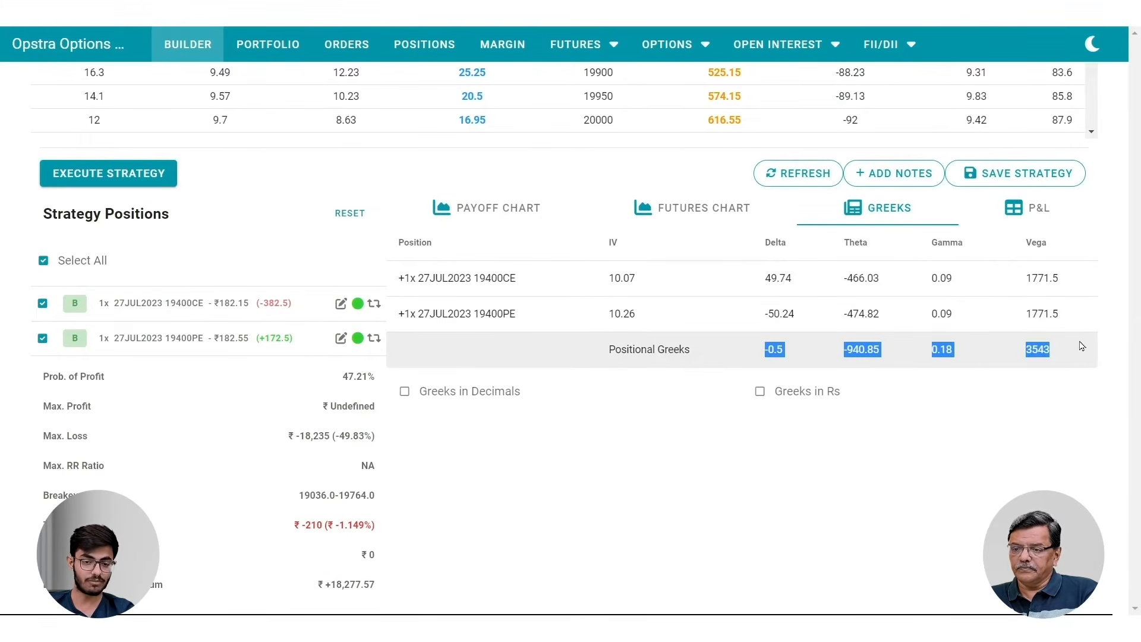
pyautogui.click(591, 455)
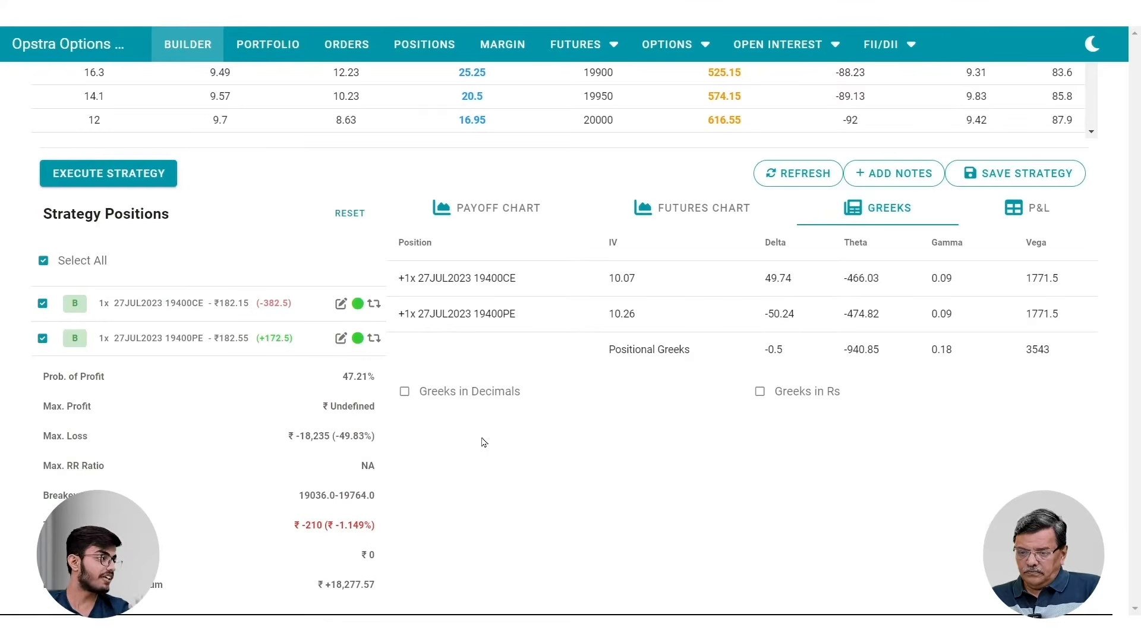
# - Try displaying the Greeks in decimals, check the positional delta, and turn the decimal display off again
pyautogui.click(404, 393)
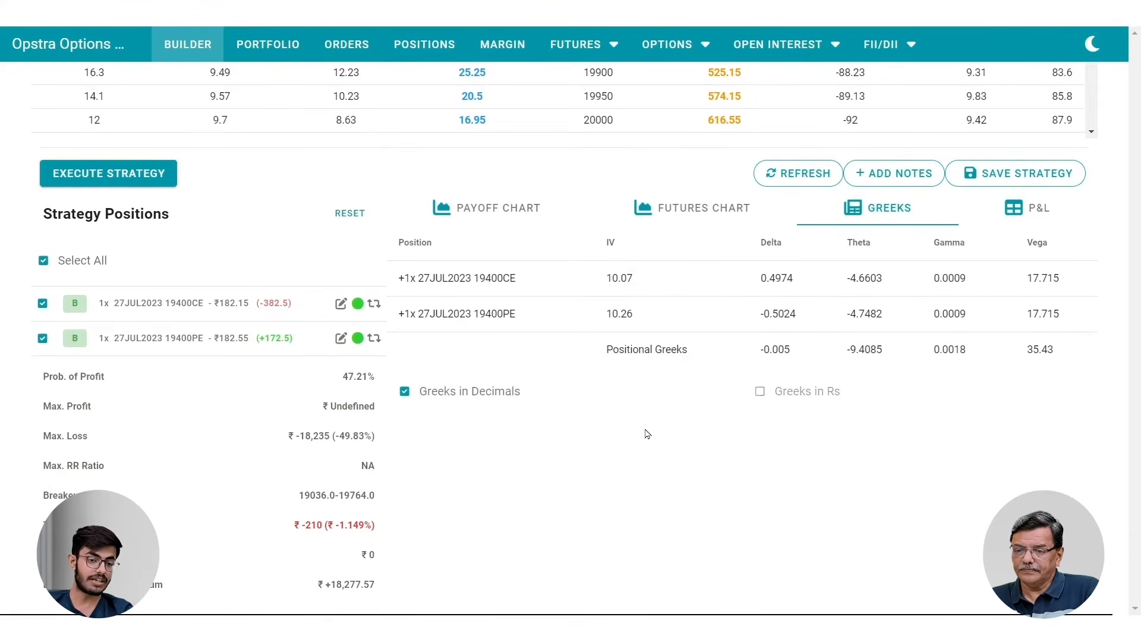
pyautogui.moveTo(758, 350); pyautogui.dragTo(826, 352)
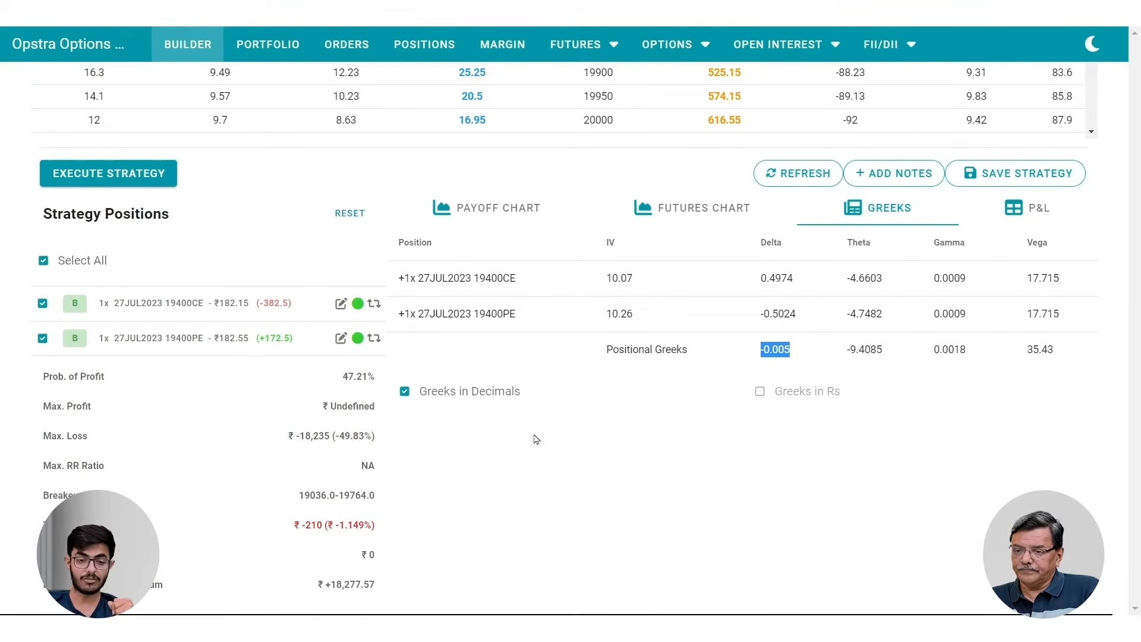
pyautogui.click(433, 394)
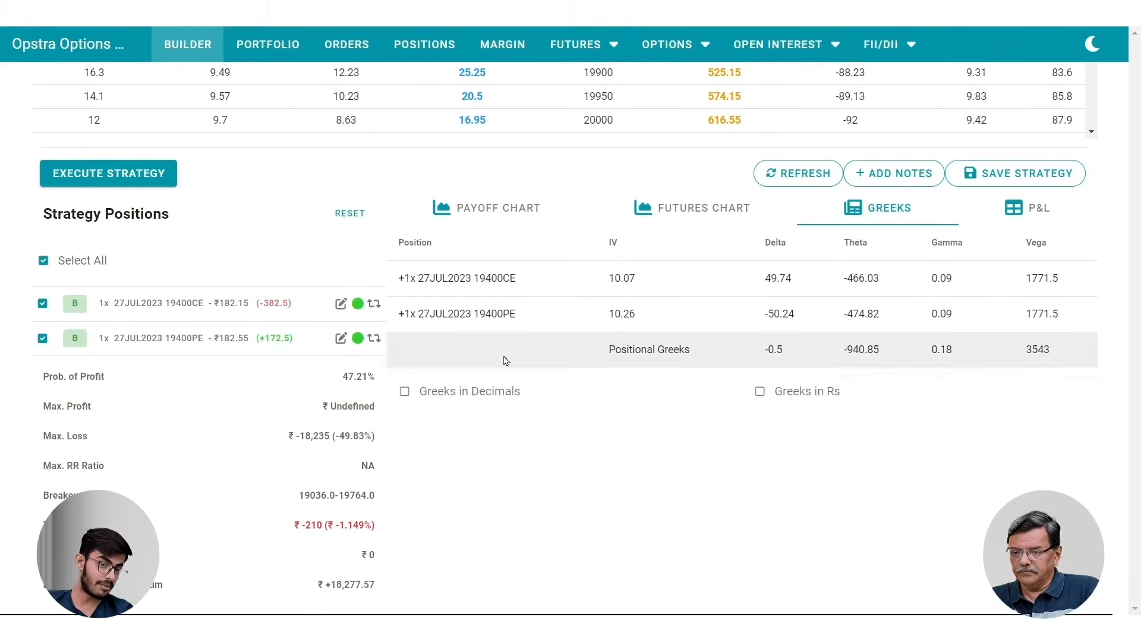
# - Check the lot quantity of the 19400CE position and display the Greeks in Rs
pyautogui.moveTo(398, 278)
pyautogui.mouseDown()
pyautogui.moveTo(426, 280)
pyautogui.moveTo(416, 279)
pyautogui.mouseUp()
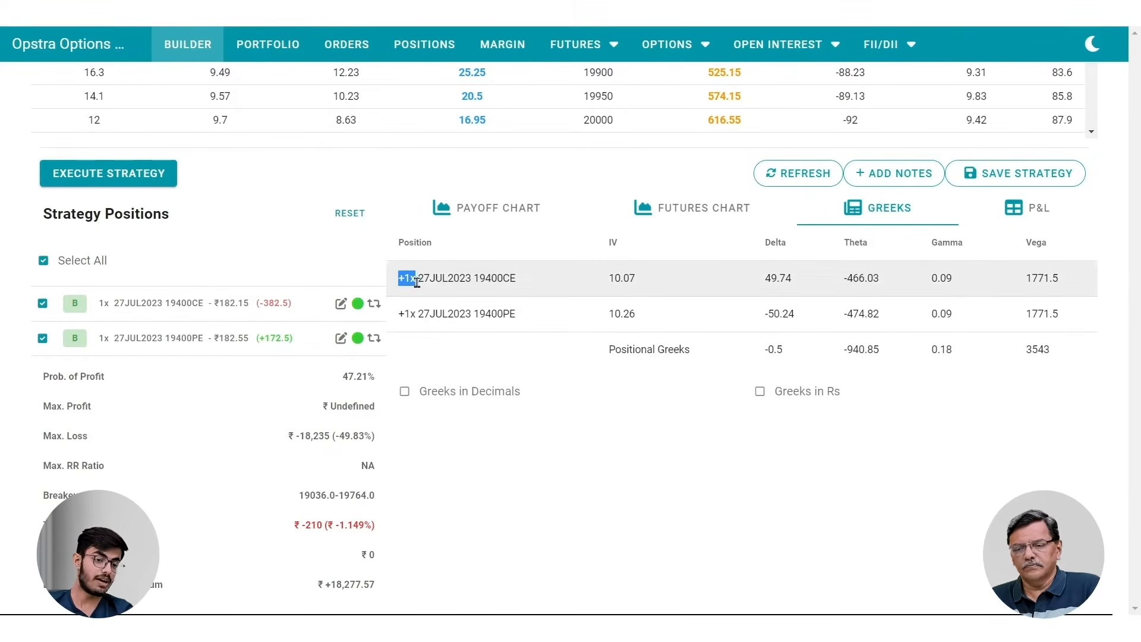
pyautogui.click(482, 496)
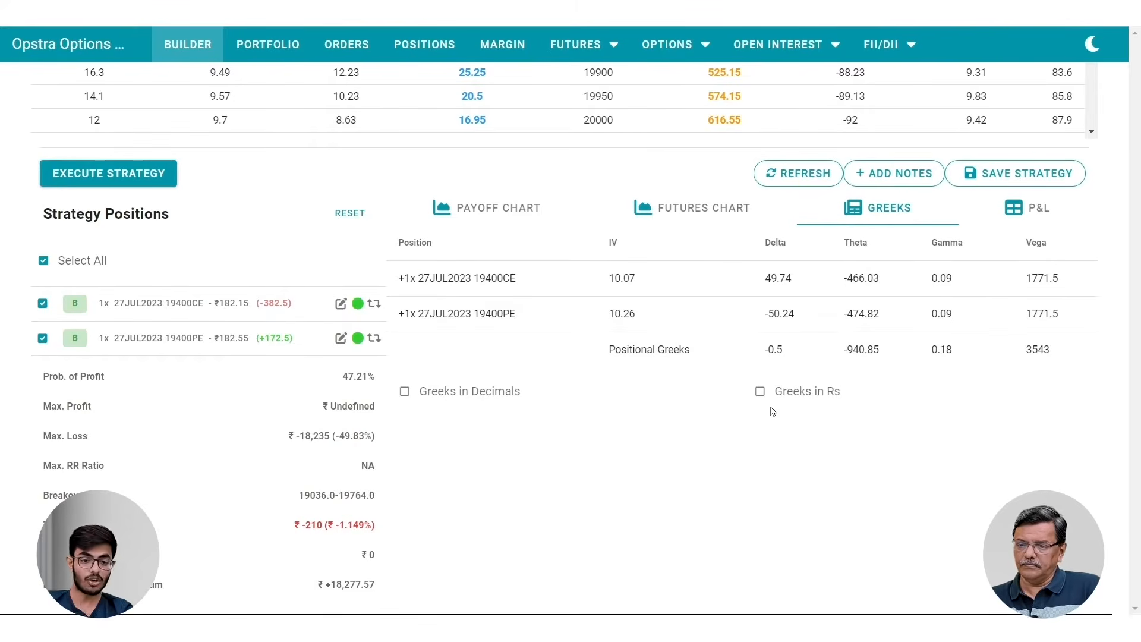
pyautogui.click(759, 391)
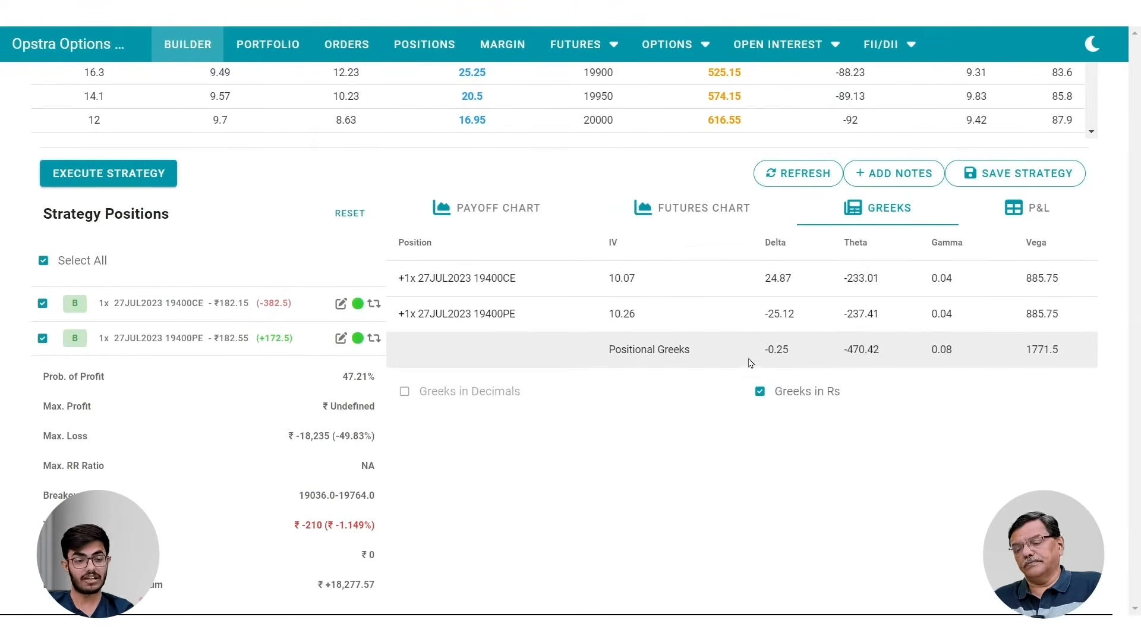
# - Open the P&L table and examine the 19400CE position's entry price, current price, exit price and P&L
pyautogui.click(1032, 212)
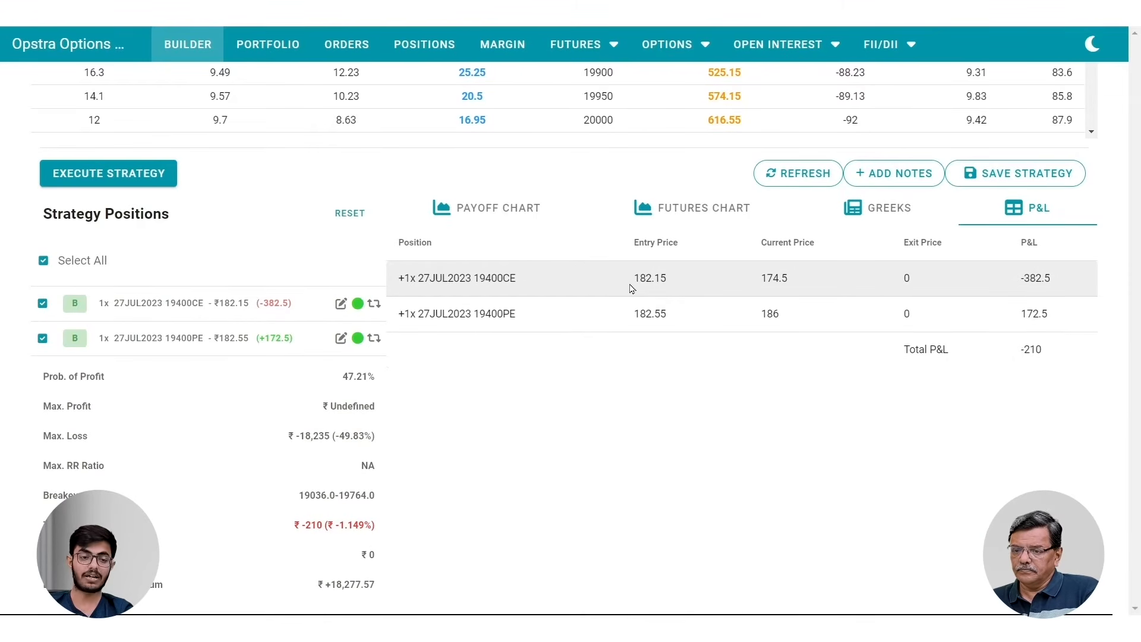
pyautogui.moveTo(631, 280); pyautogui.dragTo(825, 281)
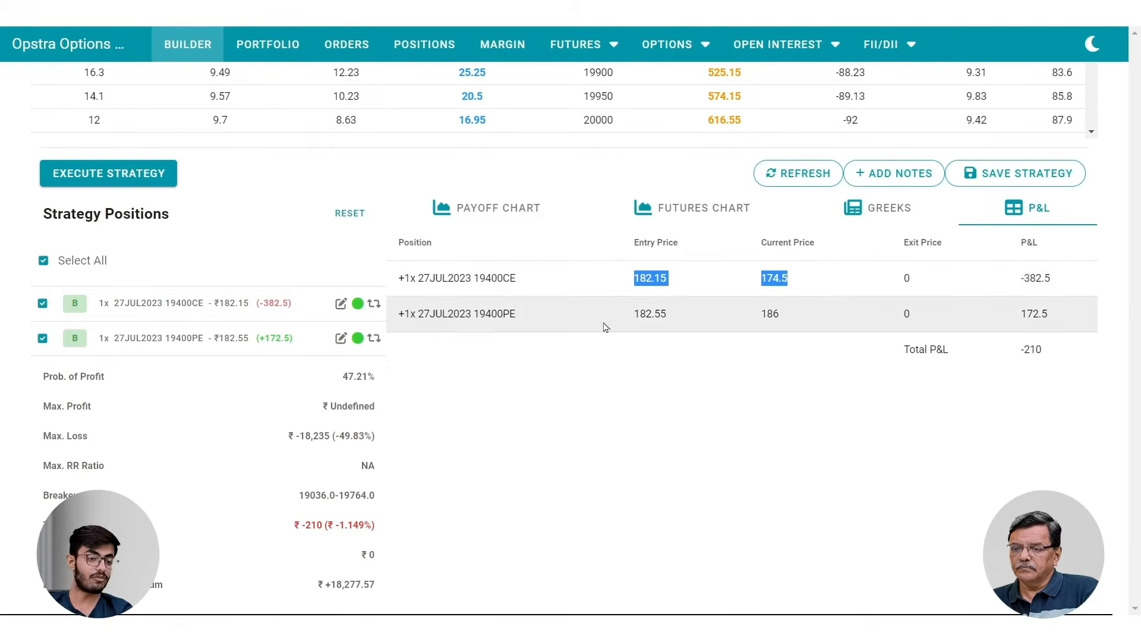
pyautogui.doubleClick(915, 277)
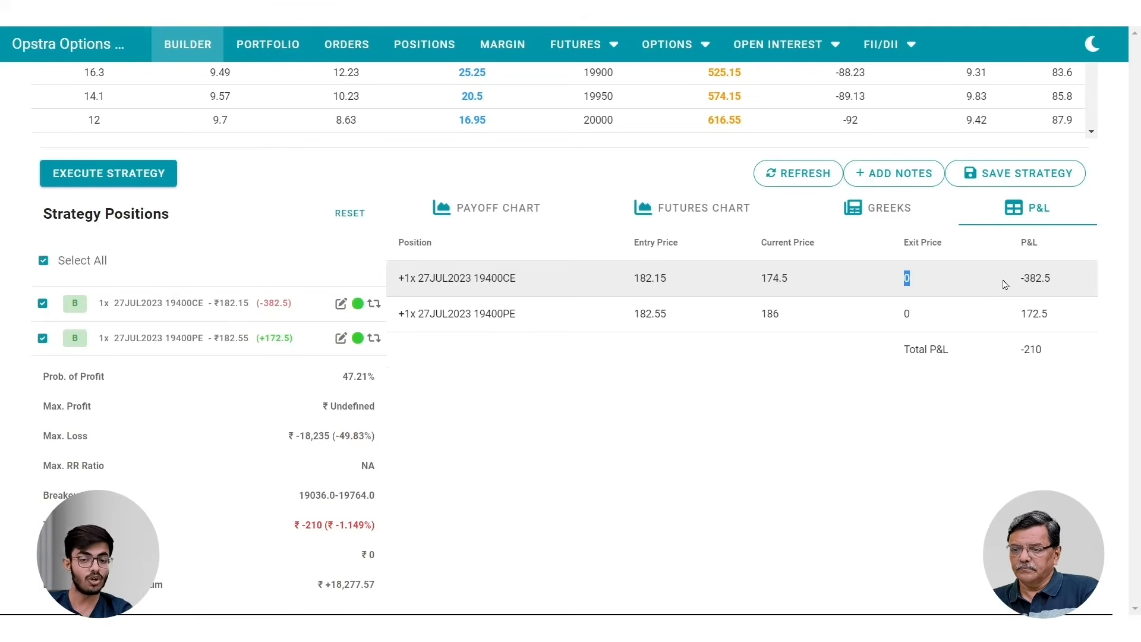
pyautogui.moveTo(1069, 284); pyautogui.dragTo(1073, 285)
pyautogui.doubleClick(1034, 280)
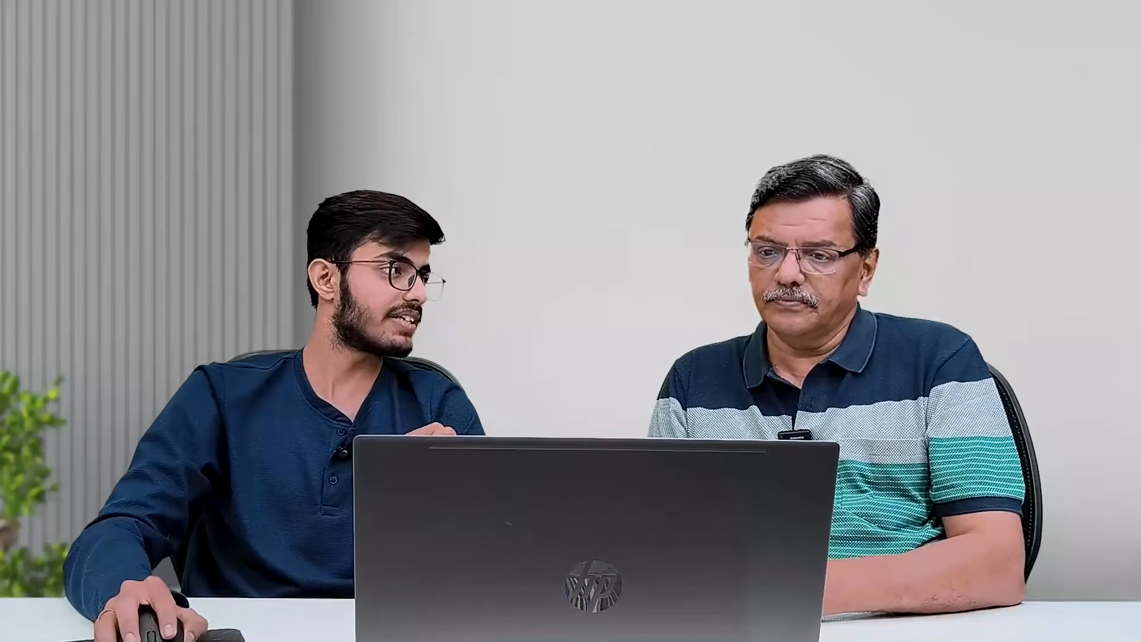
# - Compare the total P&L with the individual P&L of the 19400CE and 19400PE positions
pyautogui.moveTo(1019, 349); pyautogui.dragTo(1069, 357)
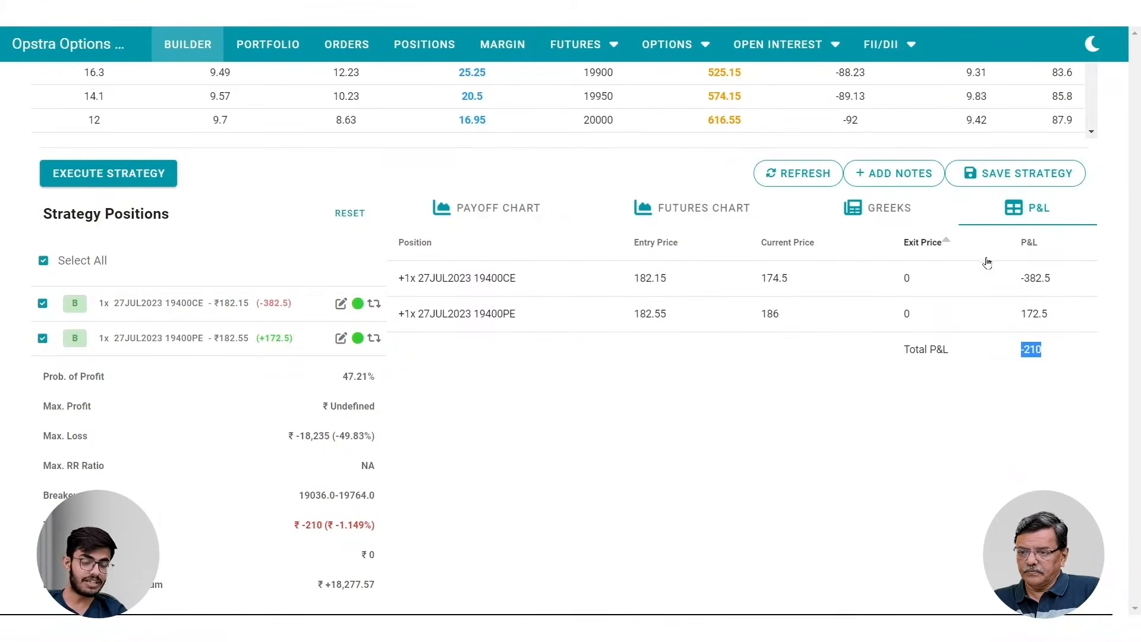
pyautogui.moveTo(1018, 284); pyautogui.dragTo(1080, 285)
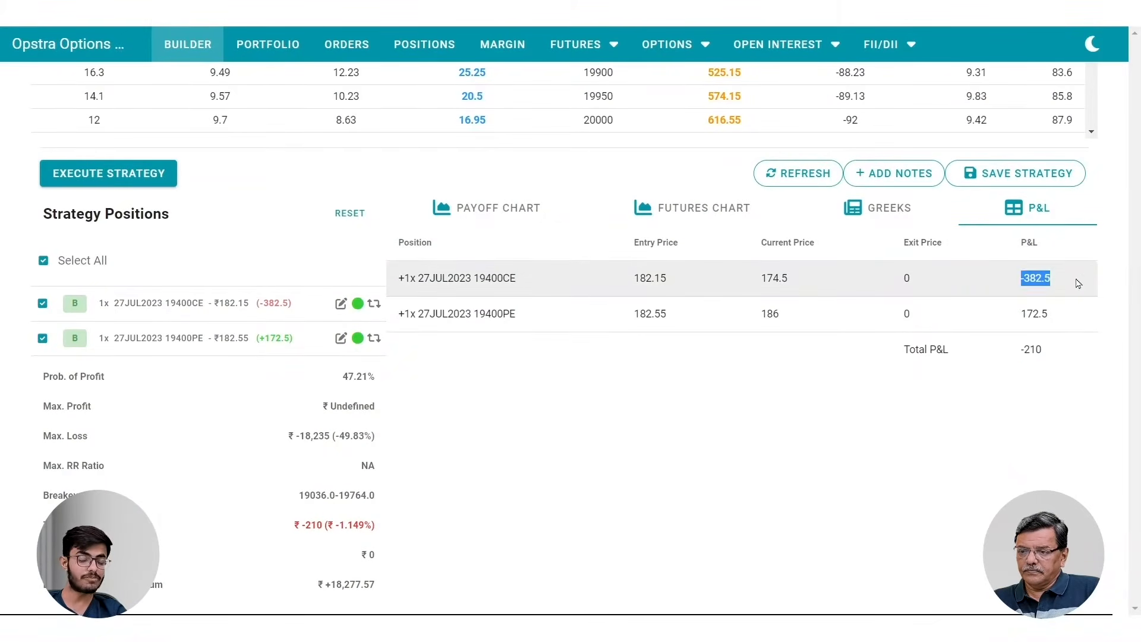
pyautogui.moveTo(1018, 315); pyautogui.dragTo(1064, 326)
pyautogui.moveTo(1008, 354); pyautogui.dragTo(1070, 355)
pyautogui.click(923, 427)
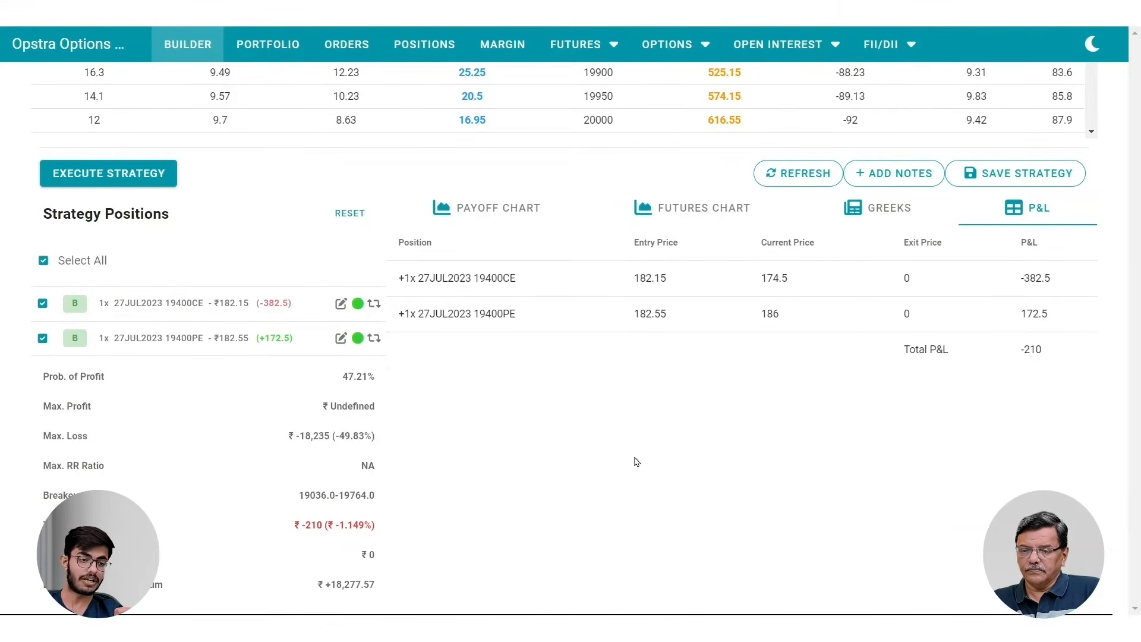
# - Return to the payoff chart and save the strategy to the Paper Portfolio under the name Test
pyautogui.click(486, 207)
pyautogui.scroll(-1, 325, 136)
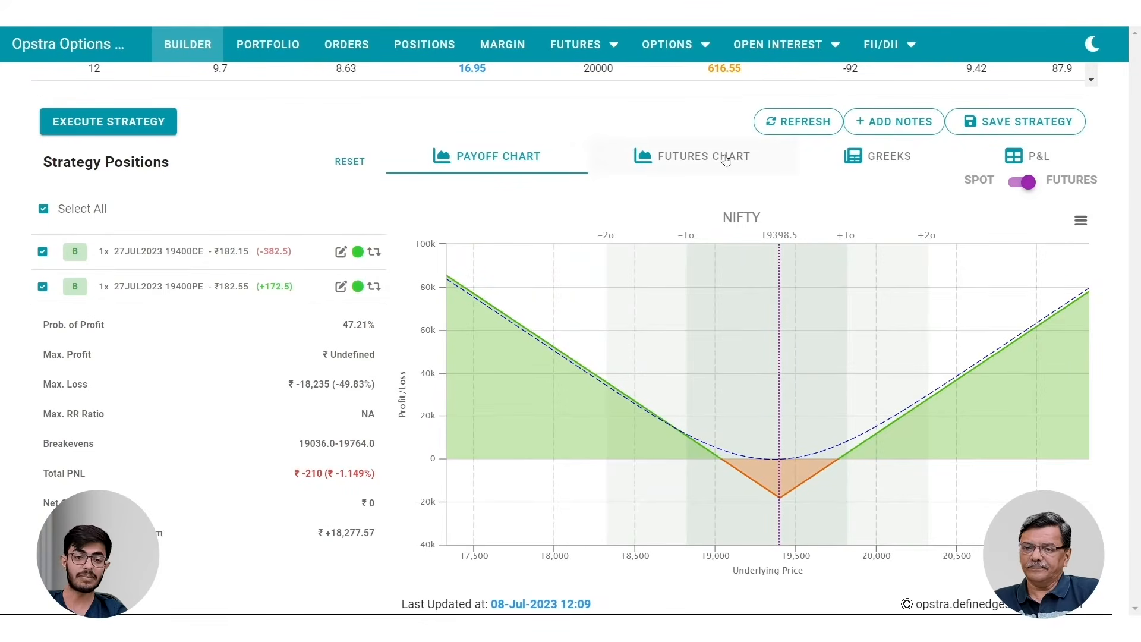
pyautogui.click(1032, 128)
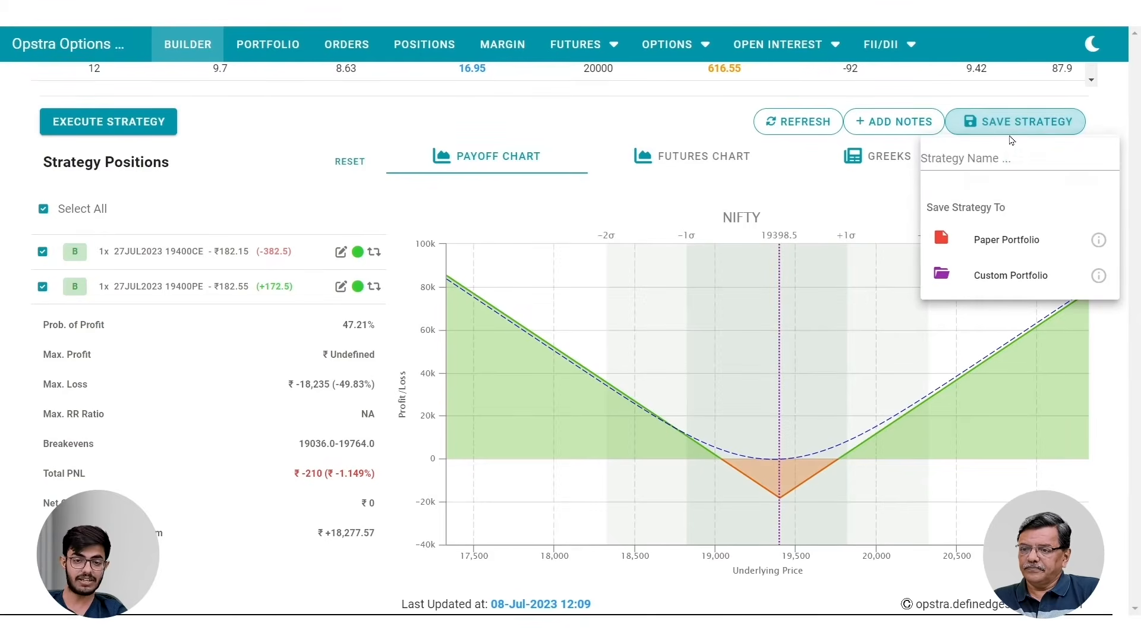
pyautogui.click(993, 158)
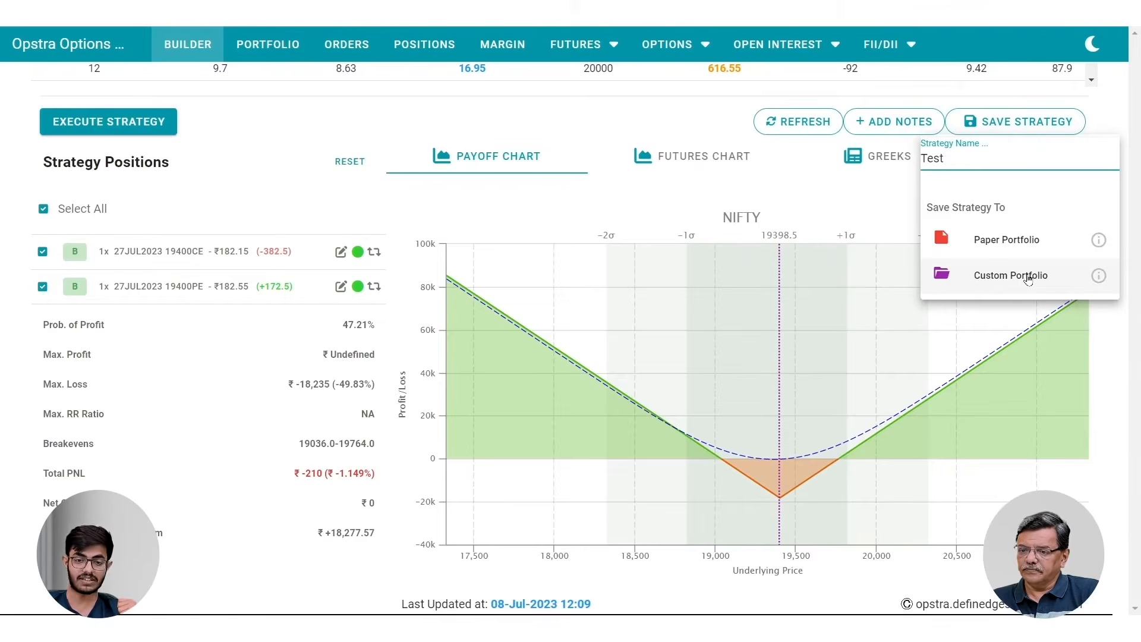
pyautogui.click(1030, 240)
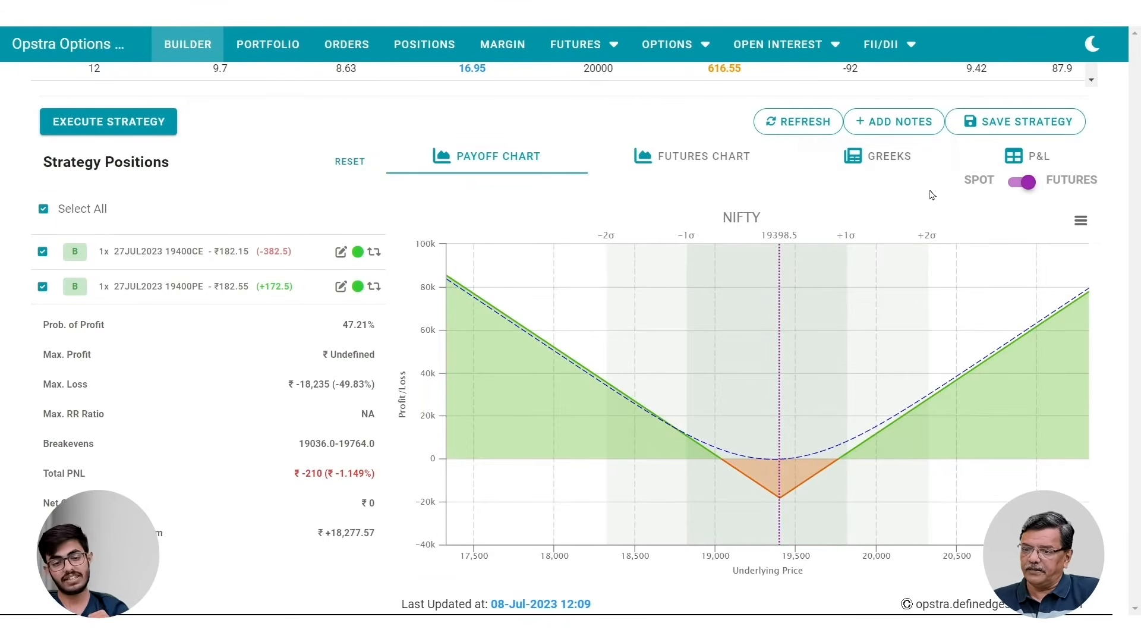
# - Open the strategy notes editor and close it with the notes left blank
pyautogui.click(895, 122)
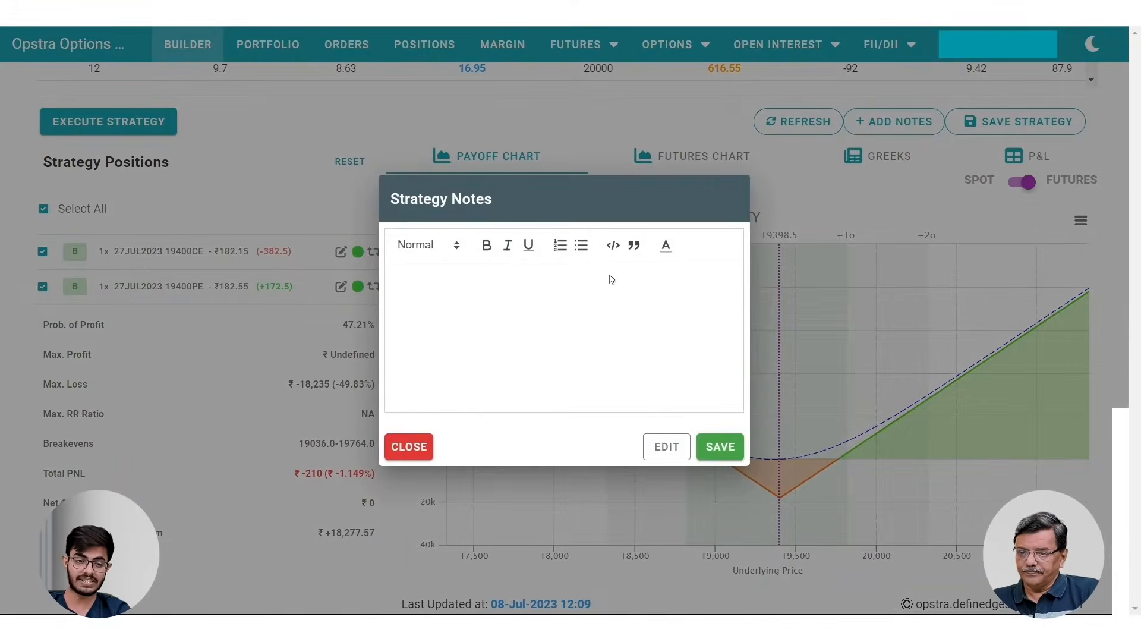
pyautogui.click(511, 297)
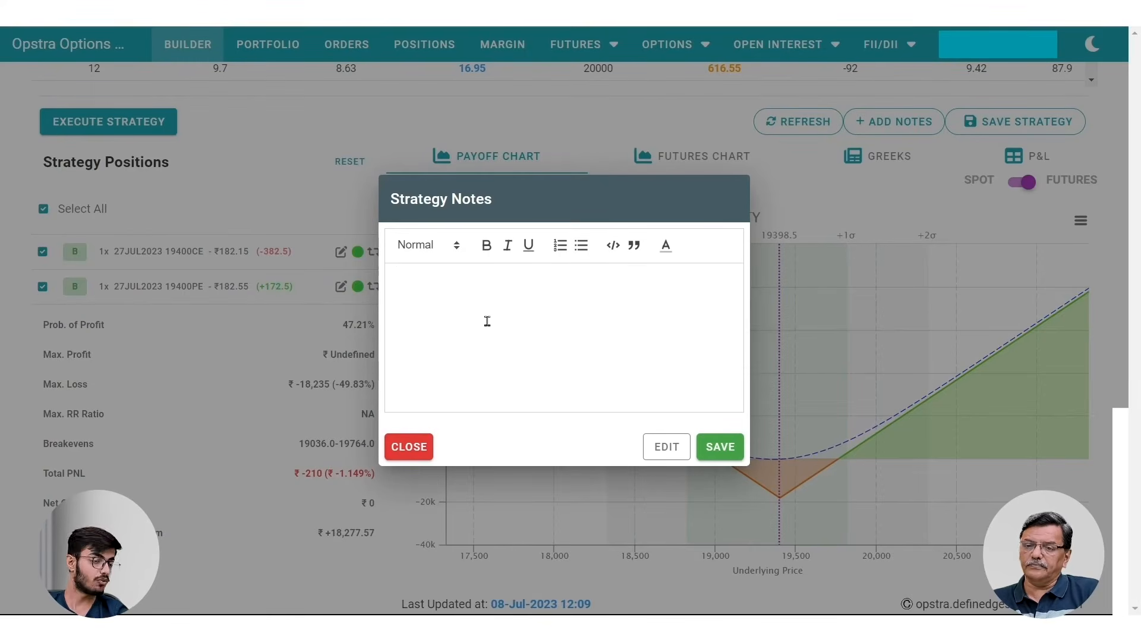
pyautogui.click(720, 447)
pyautogui.click(409, 351)
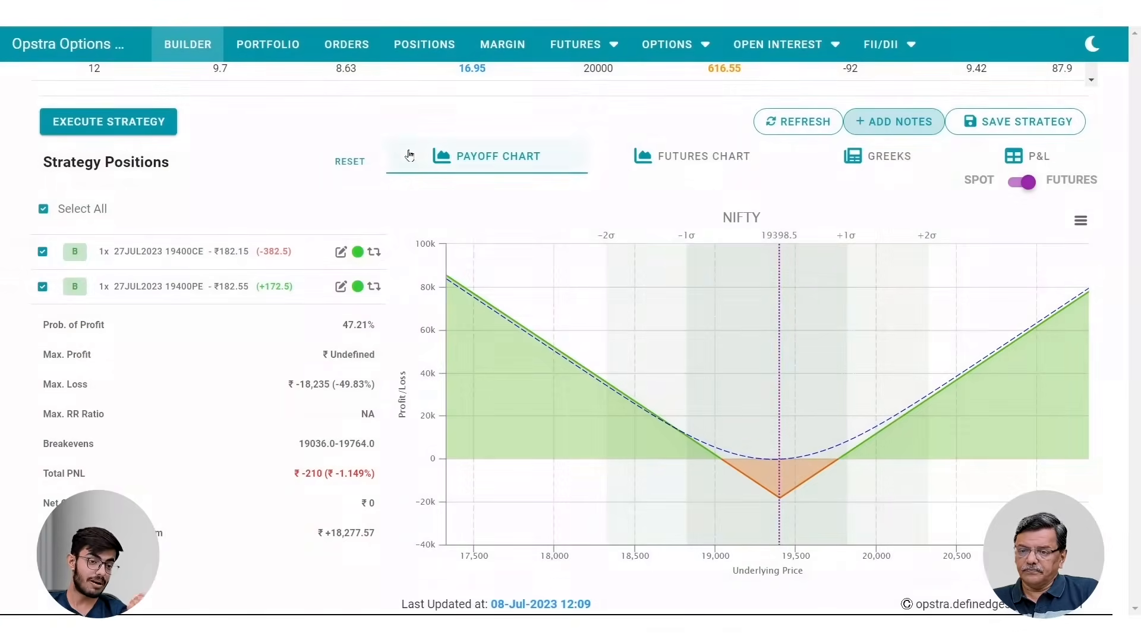
# - Expand the 08-Jul-2023 Test strategy in the paper portfolio, check its creation time, and open it for trade analysis
pyautogui.click(274, 53)
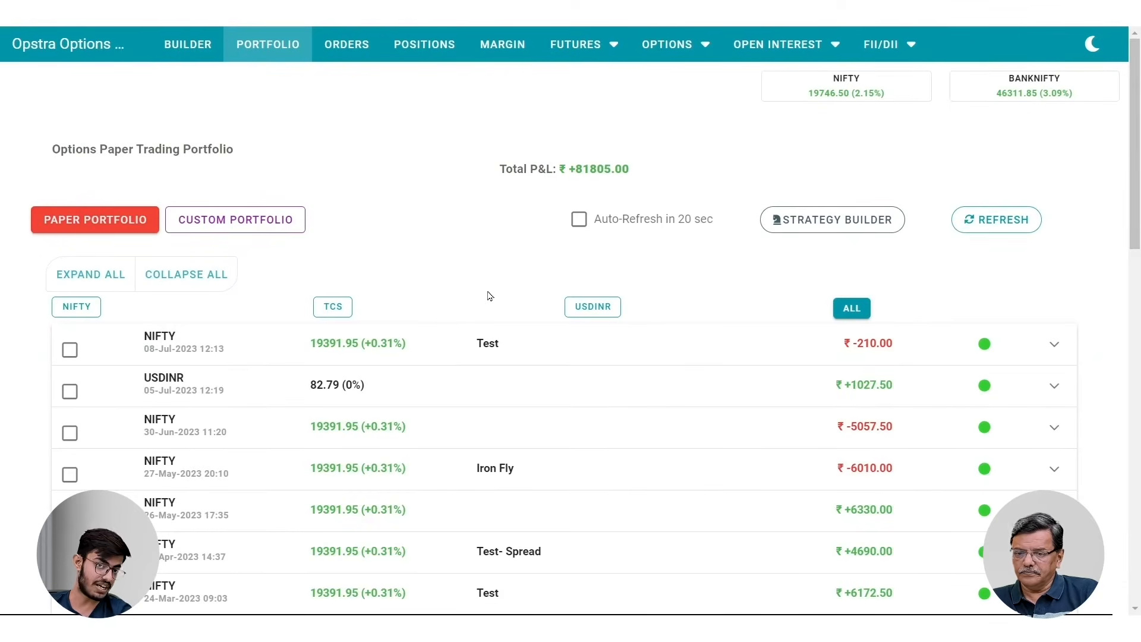
pyautogui.click(492, 344)
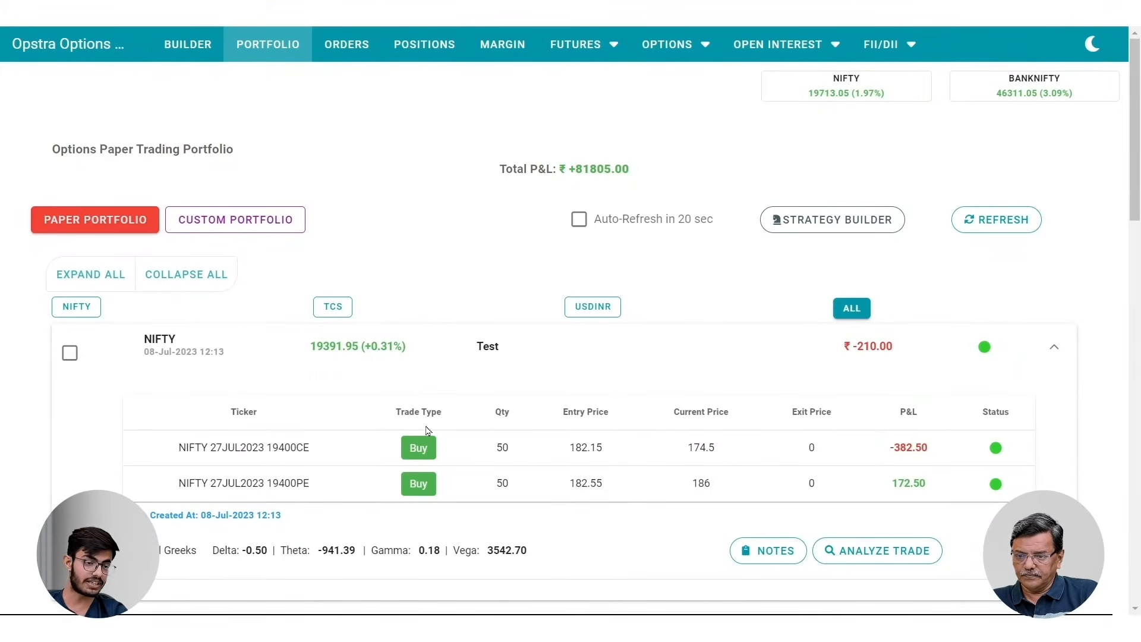
pyautogui.moveTo(158, 513); pyautogui.dragTo(326, 517)
pyautogui.click(326, 518)
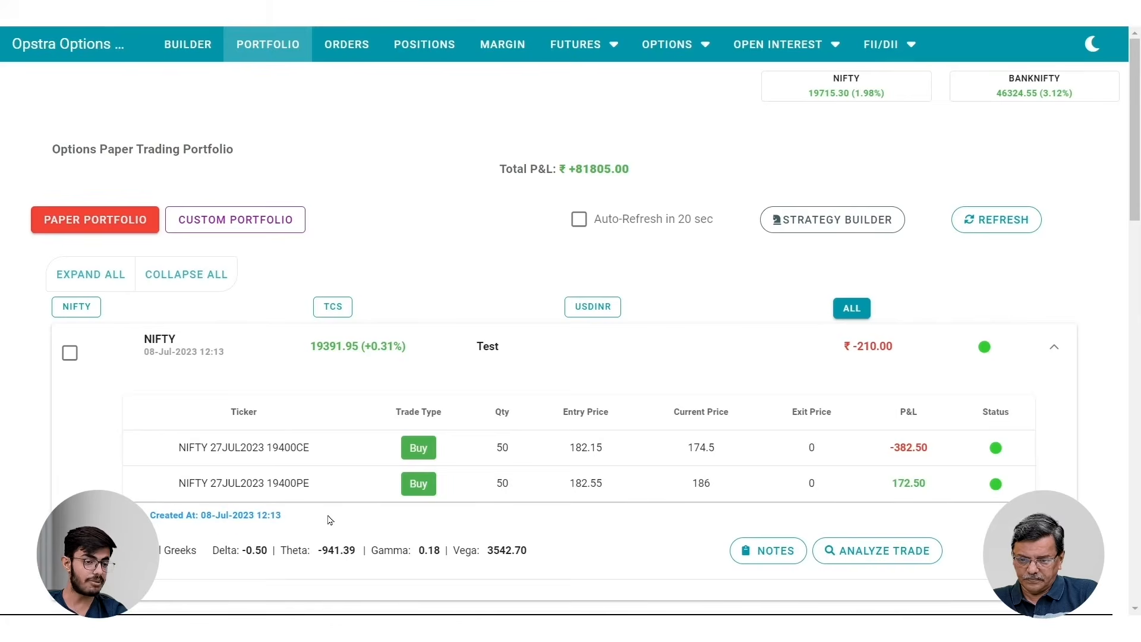
pyautogui.click(895, 555)
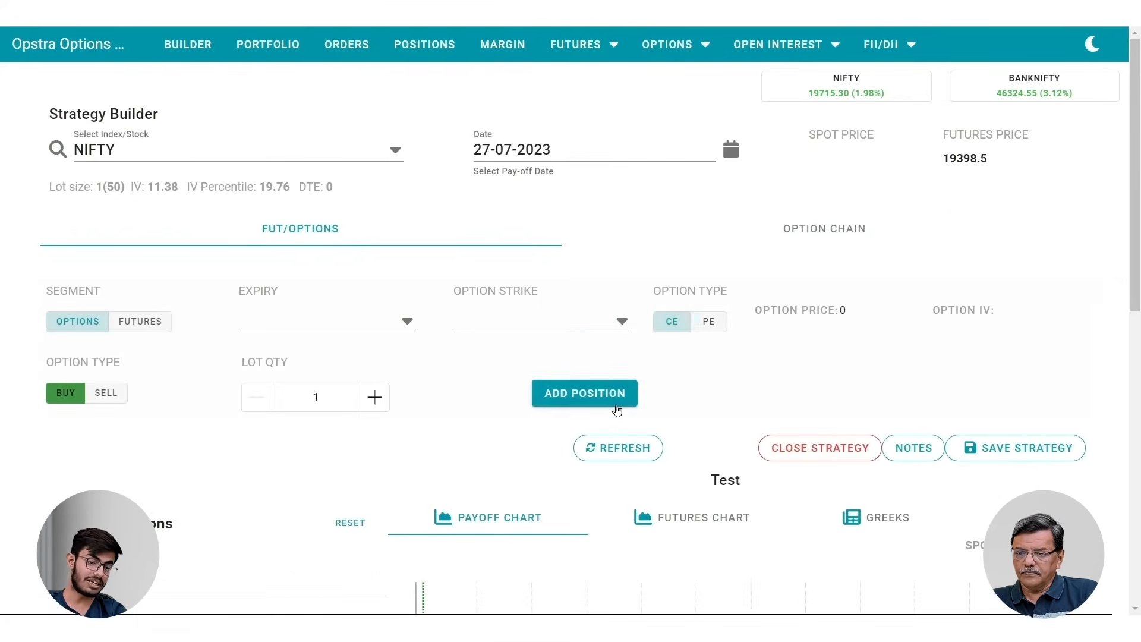
# - Review the reopened Test strategy's positions, payoff chart, summary figures and positional Greeks
pyautogui.scroll(-1, 488, 415)
pyautogui.scroll(-4, 489, 414)
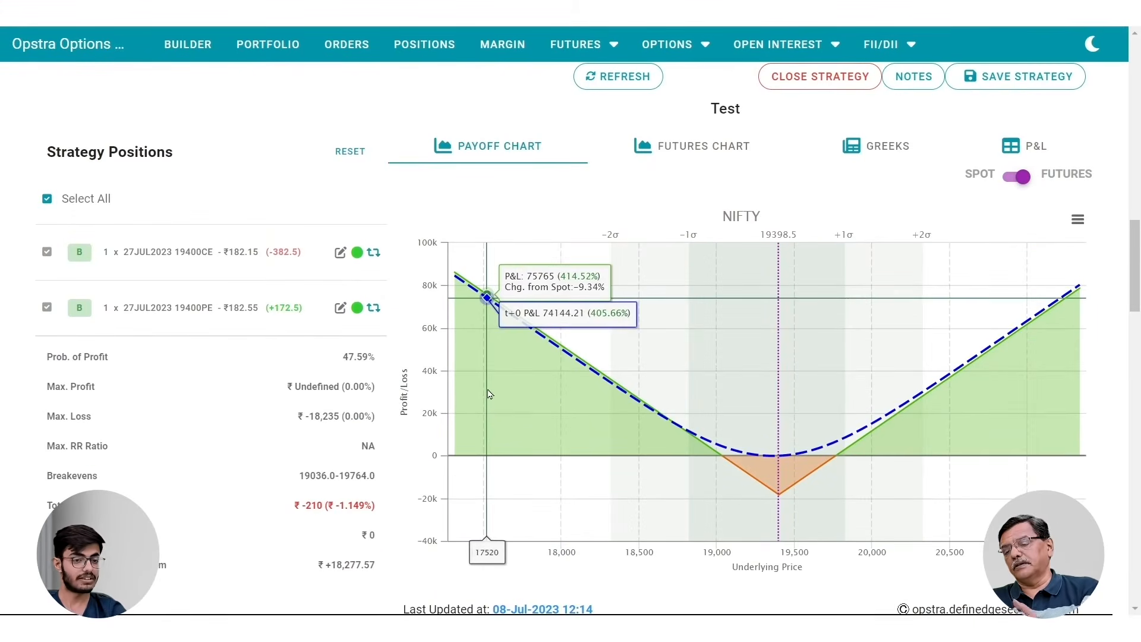
pyautogui.scroll(-1, 489, 394)
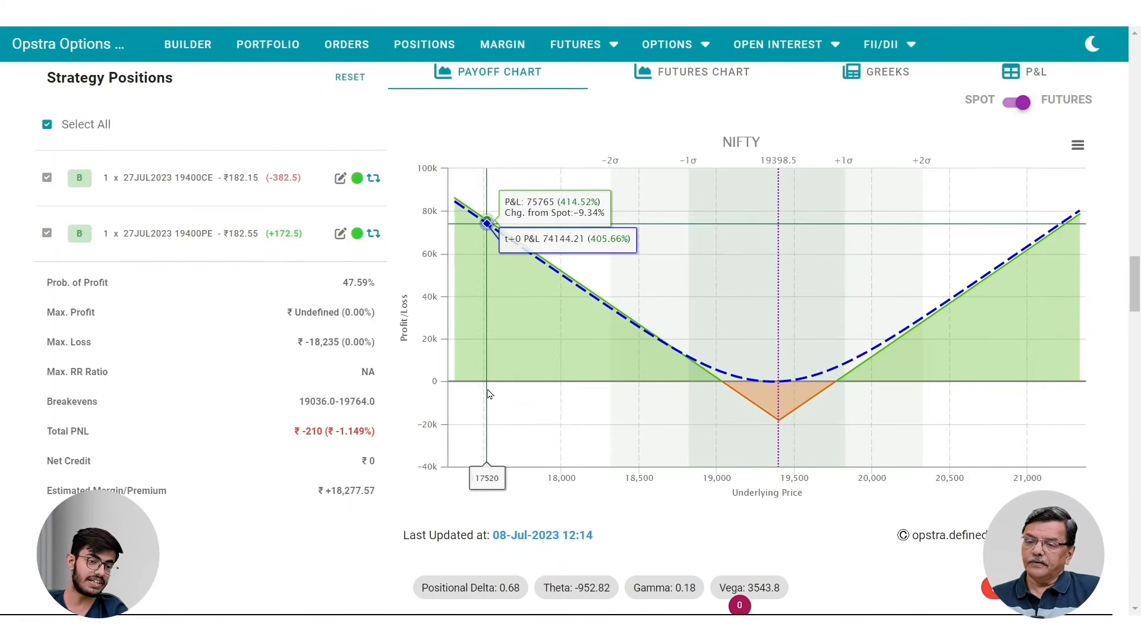
# - Go back to the paper portfolio, refresh it manually, and leave its 20-second auto-refresh enabled
pyautogui.click(280, 56)
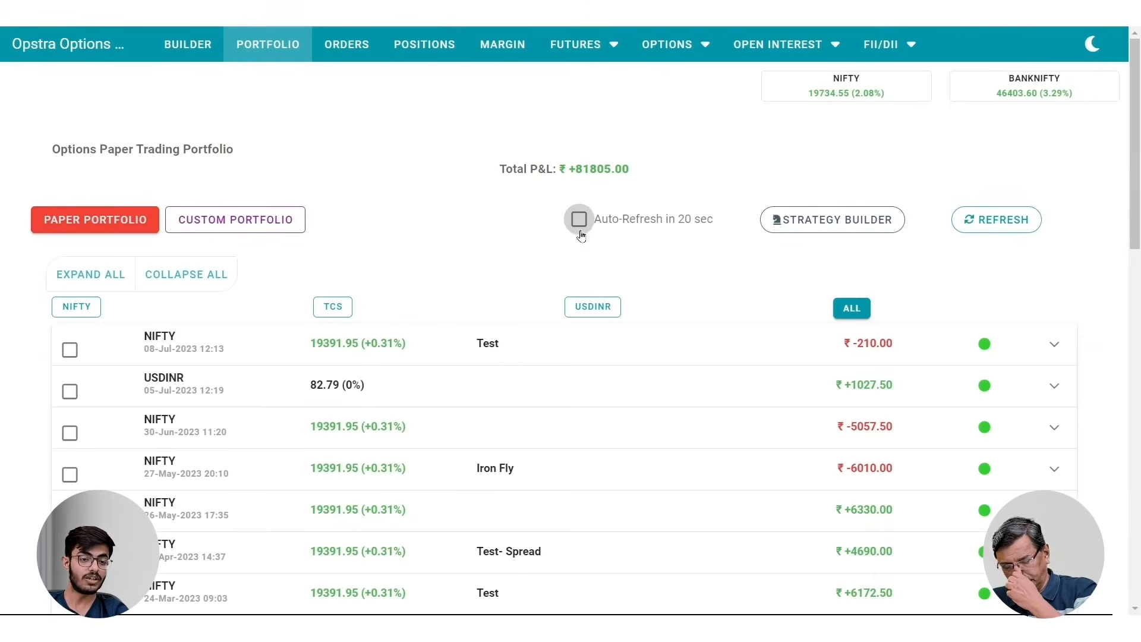
pyautogui.click(580, 220)
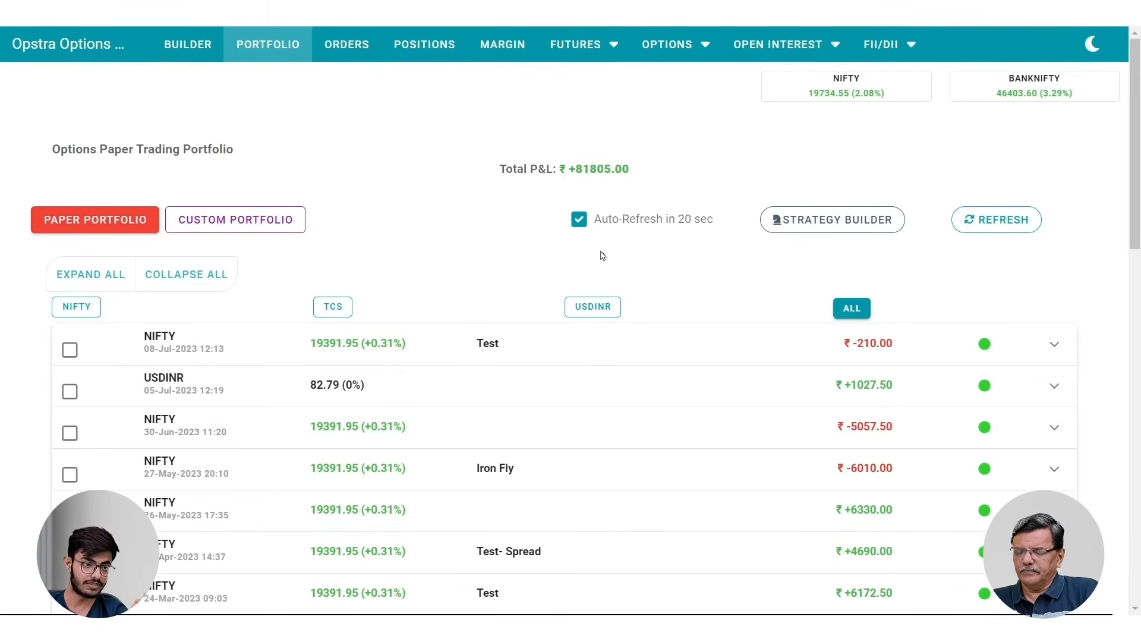
pyautogui.click(567, 231)
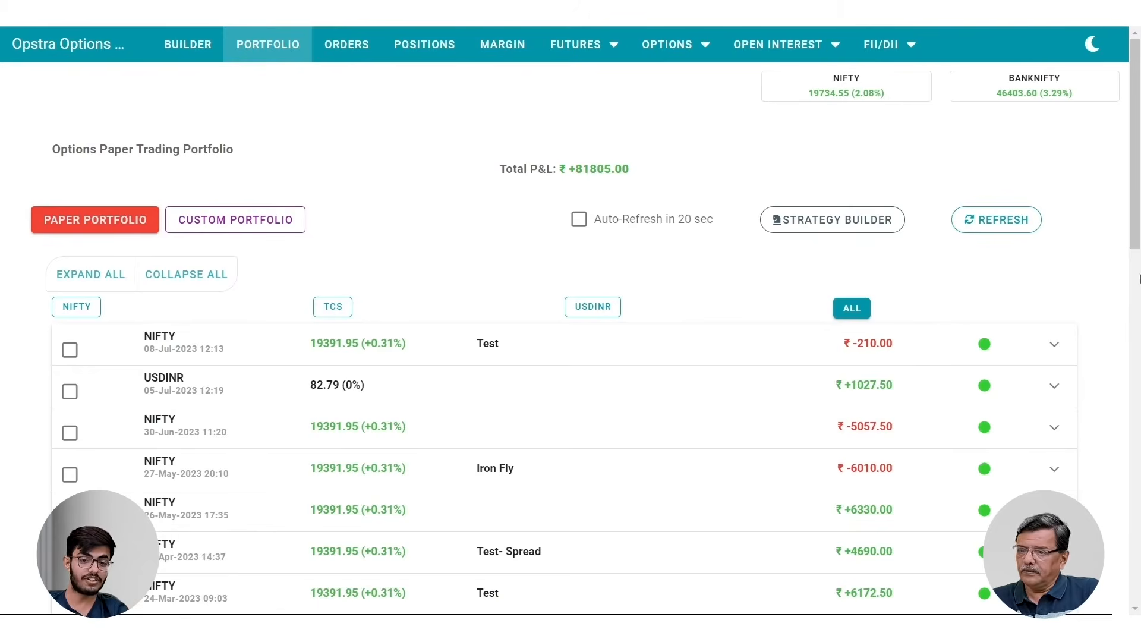
pyautogui.click(1006, 227)
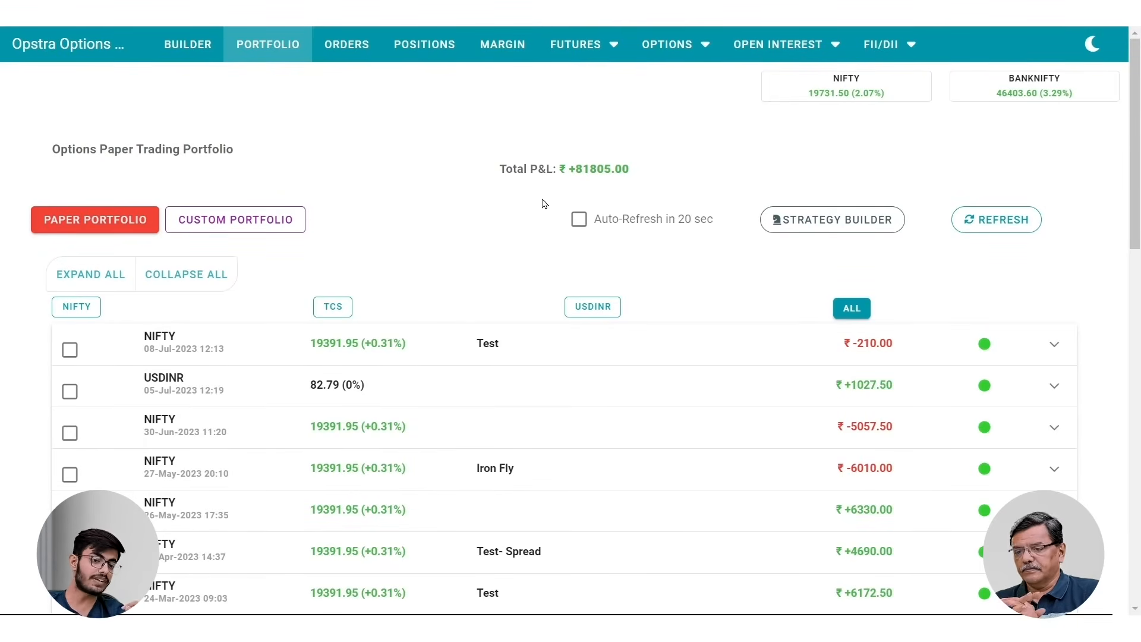
pyautogui.click(578, 226)
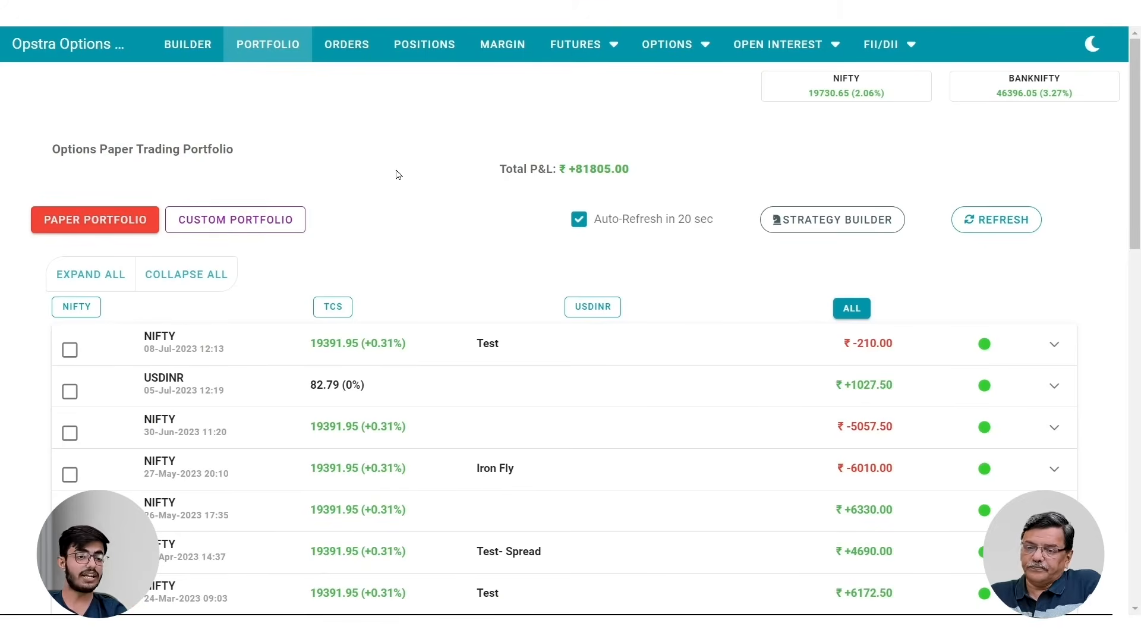
# - Check the list of all orders and return to the paper trading portfolio
pyautogui.click(343, 51)
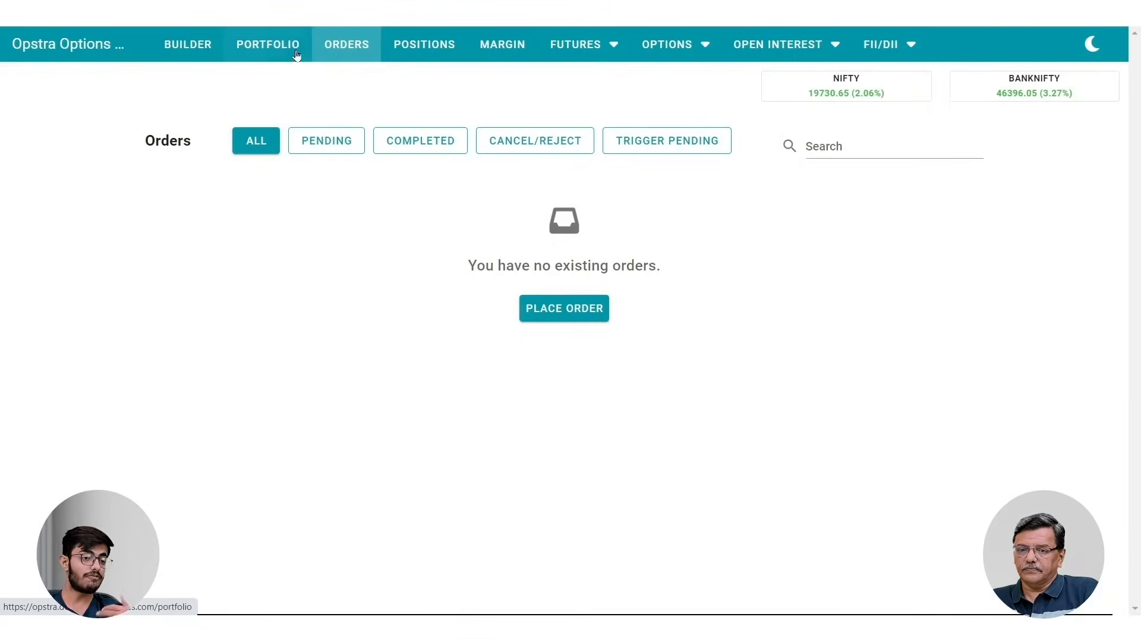
pyautogui.click(287, 45)
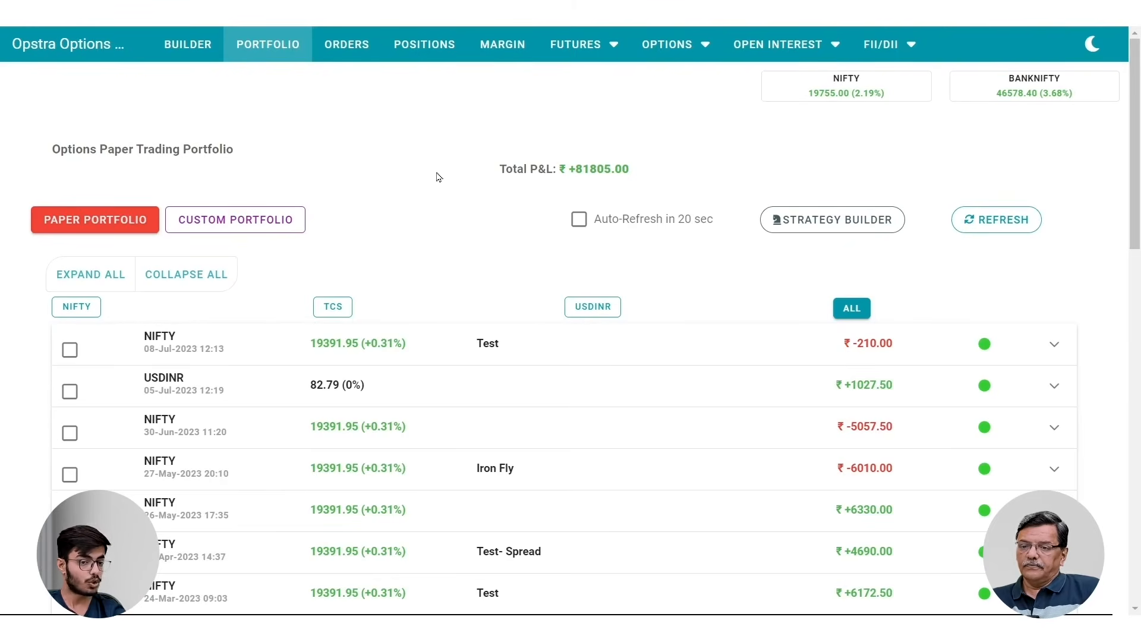
# - Enable the paper portfolio's 20-second auto-refresh and open the overview of existing positions
pyautogui.click(579, 220)
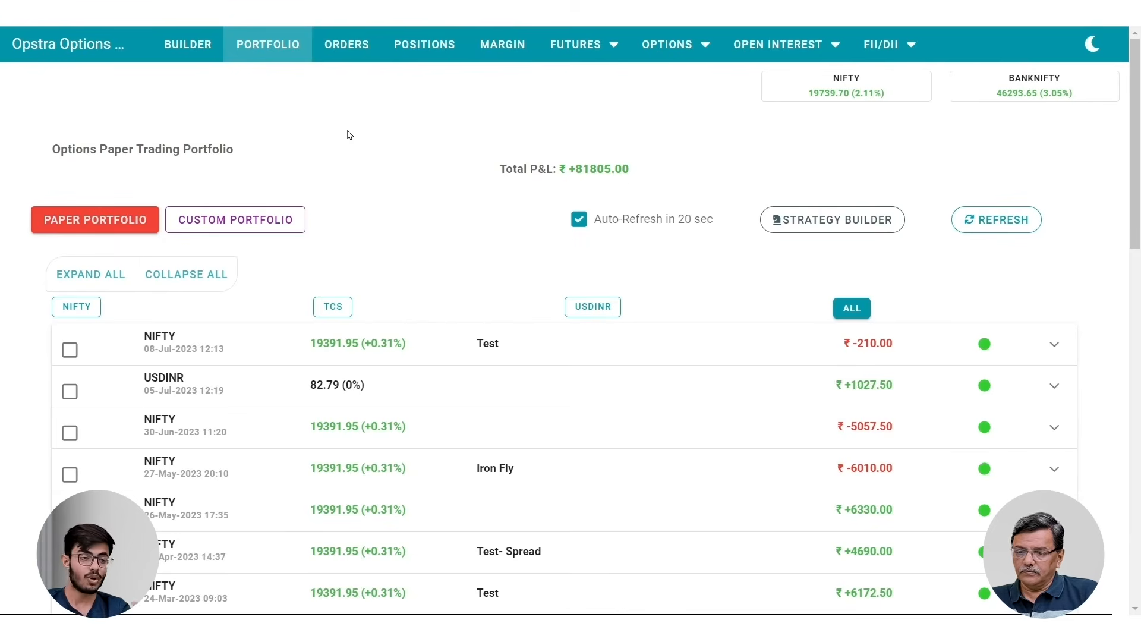
pyautogui.click(424, 55)
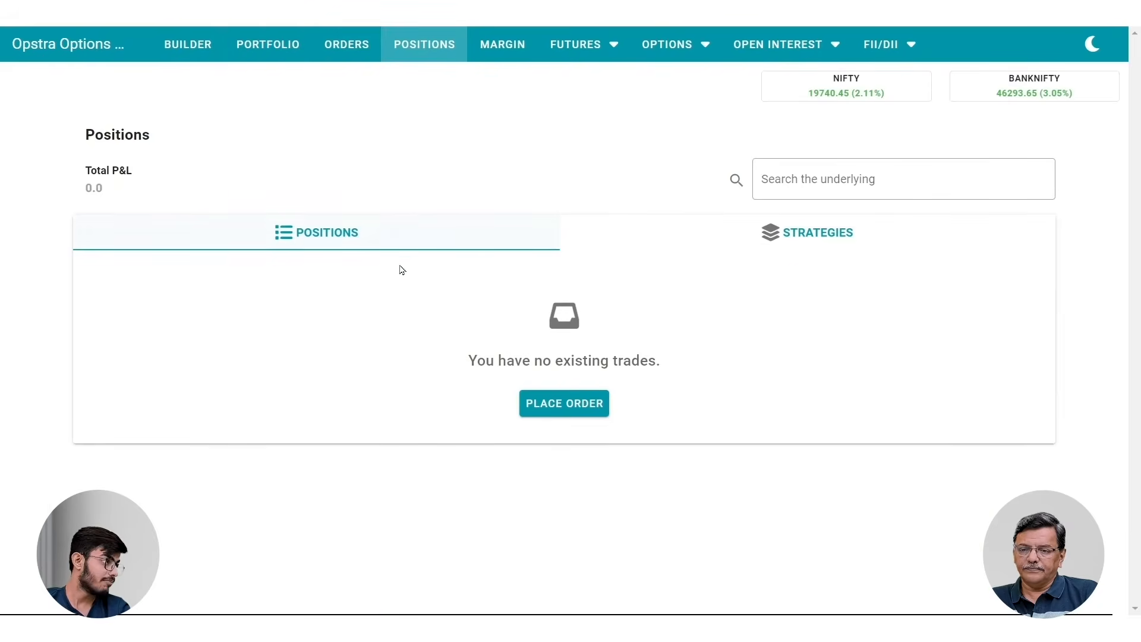